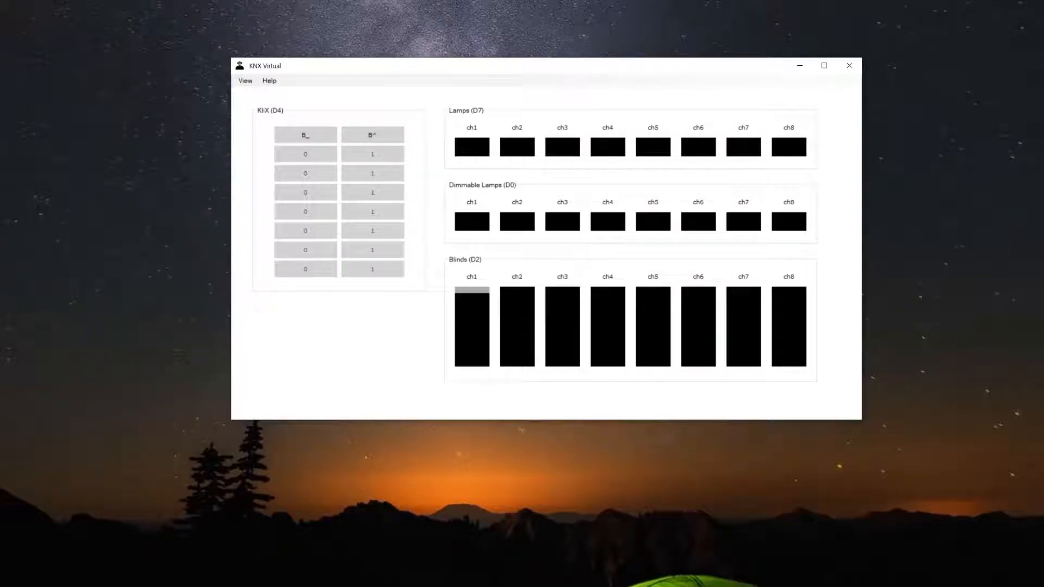
Look over the text files in the C:\ProgramData\KNX folder and close the running KNX Virtual program.
key(alt+Tab)
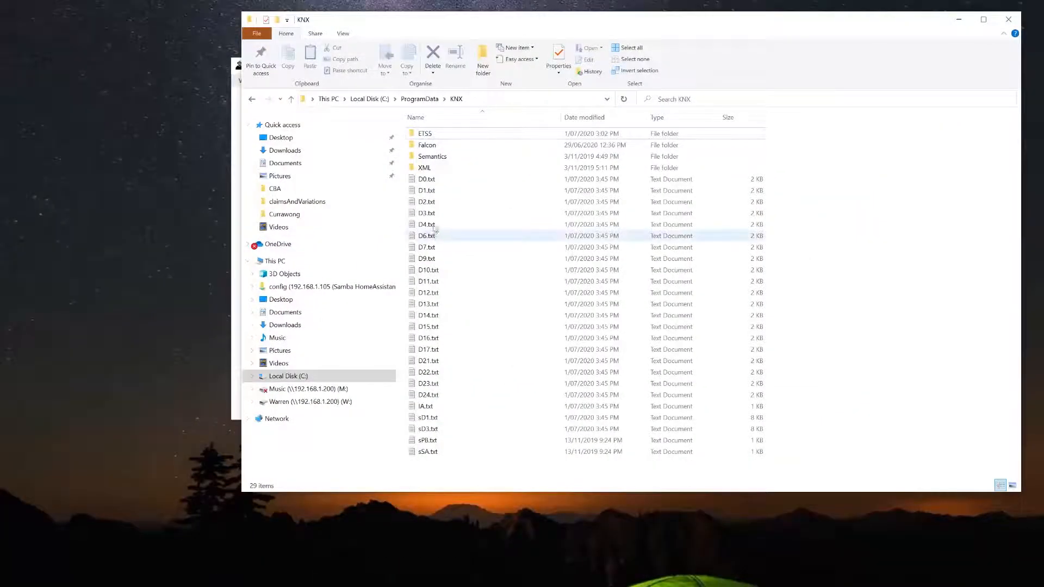
click(430, 182)
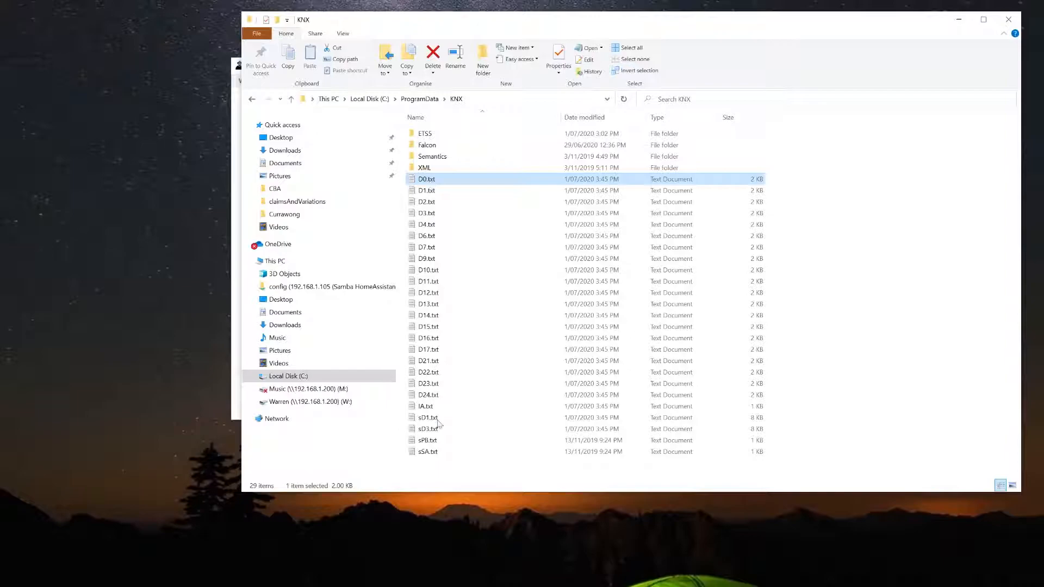
click(235, 280)
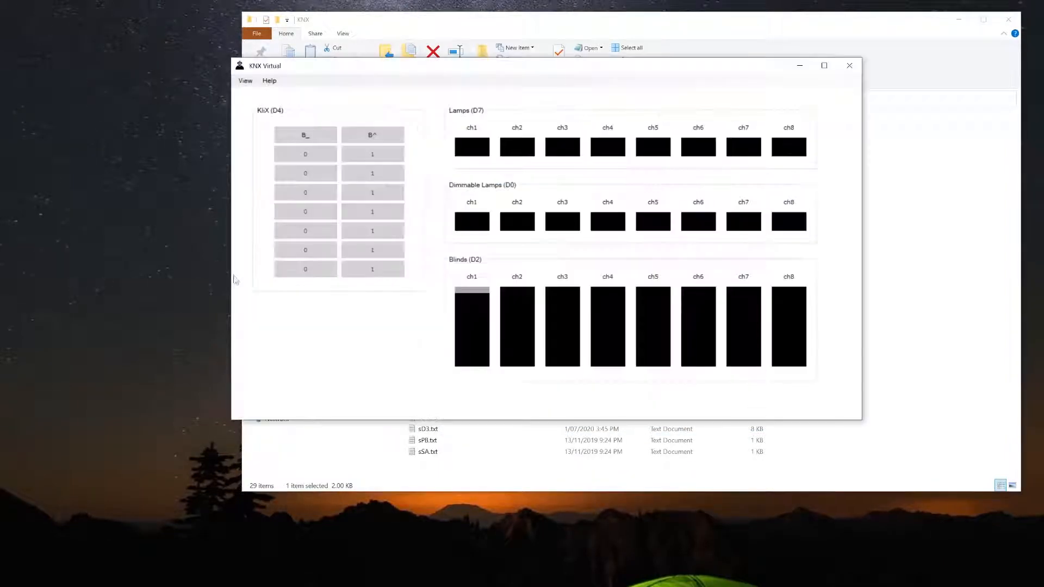
click(850, 66)
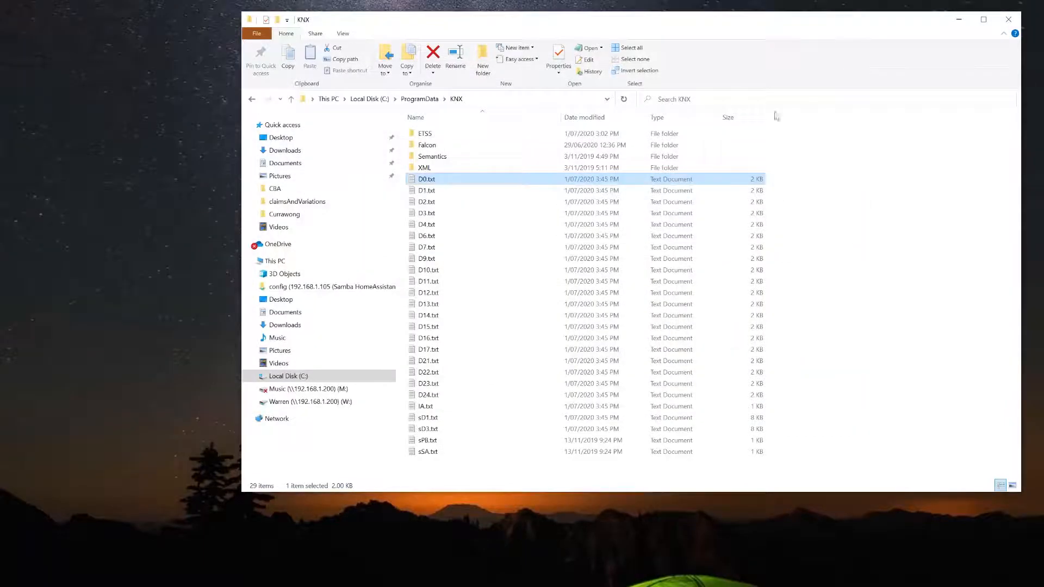
Delete the text files from D0.txt through sD3.txt in the KNX folder, then minimize the folder window.
click(427, 180)
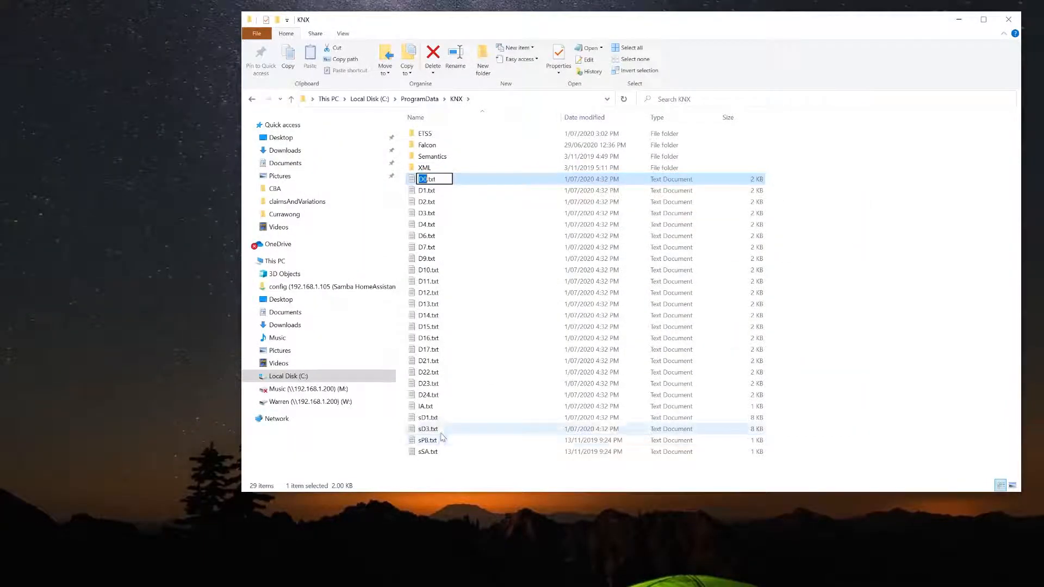
shift+click(491, 430)
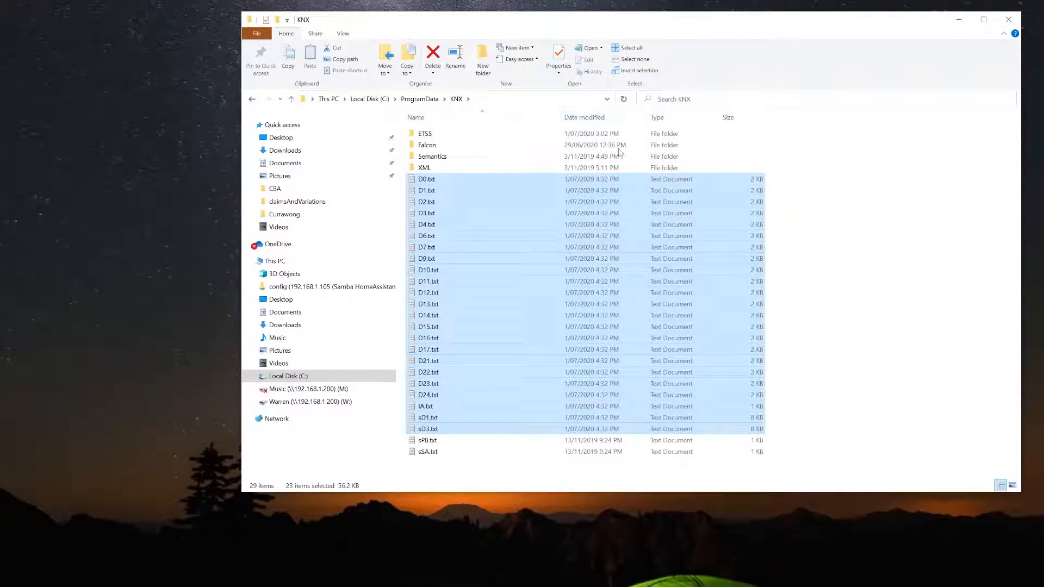
right_click(543, 313)
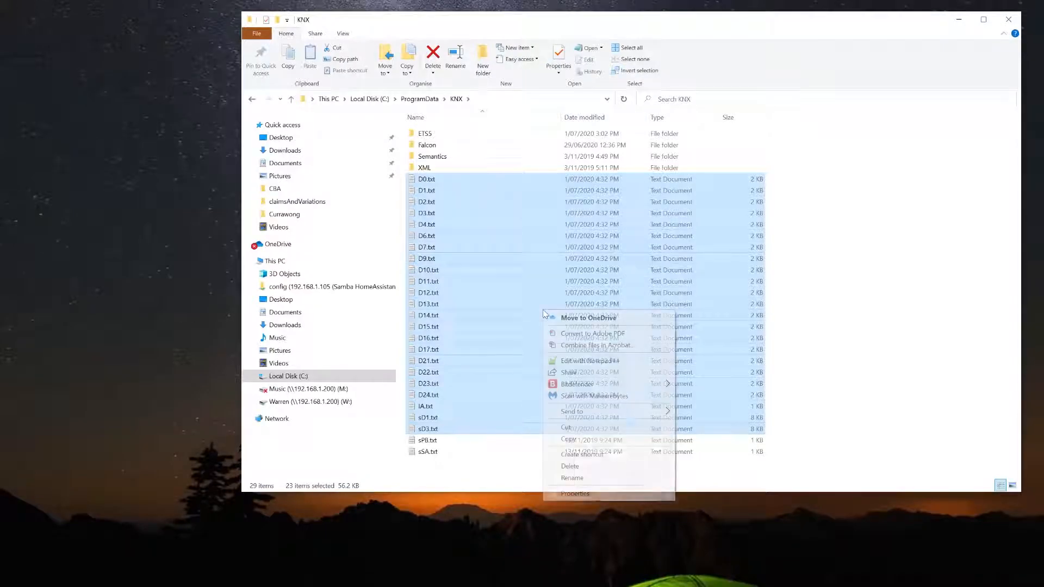
click(577, 468)
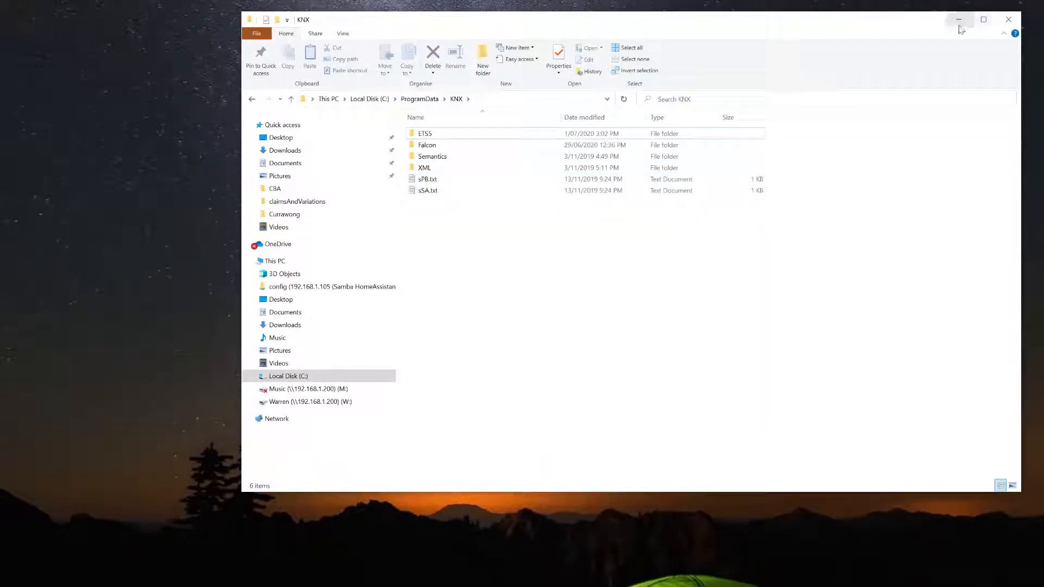
click(960, 24)
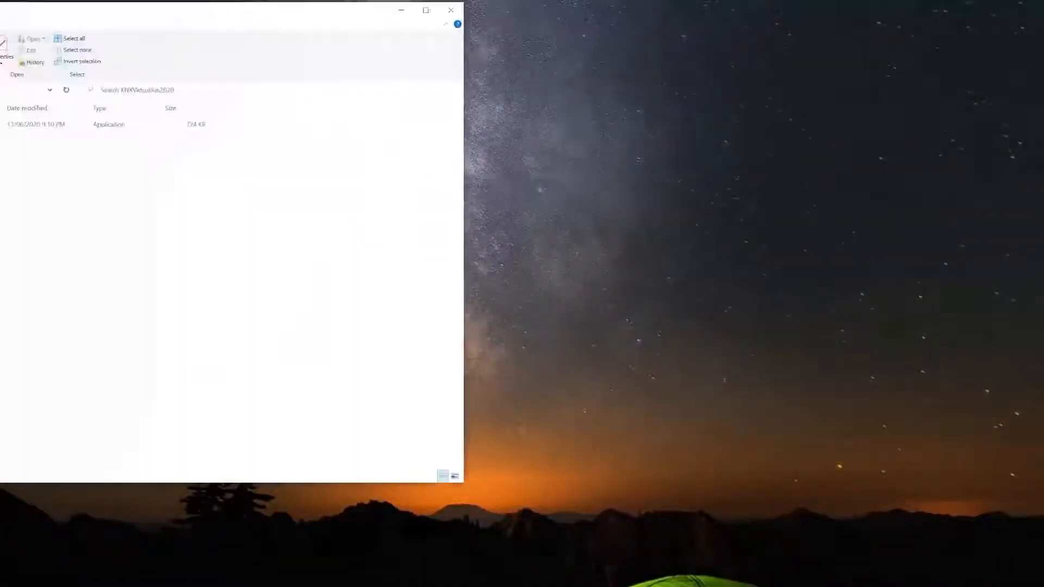
Launch KNX Virtual from its program folder, move its window onto the free desktop area and minimize the folder.
click(32, 124)
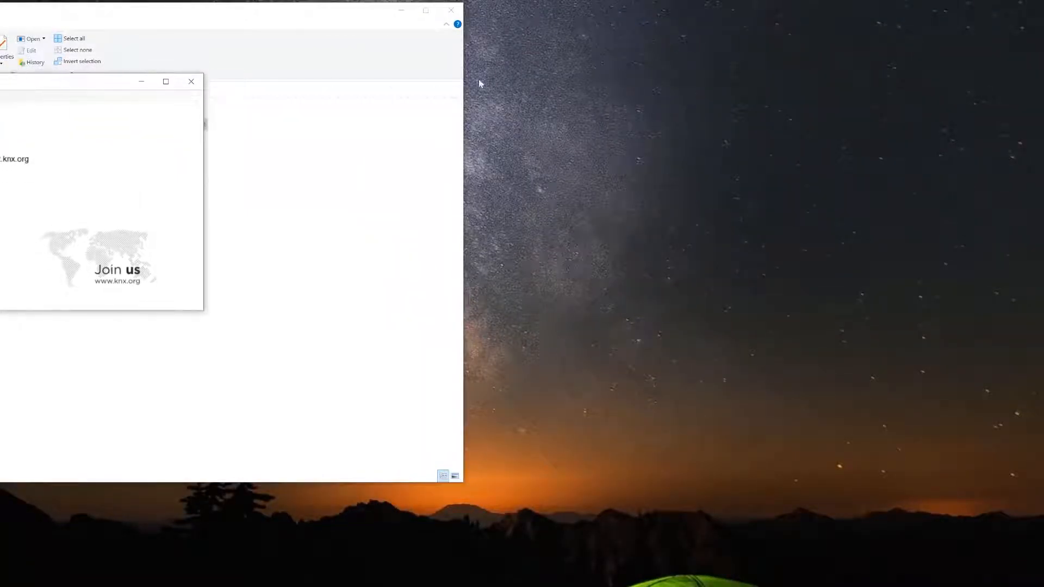
drag(2, 85, 718, 56)
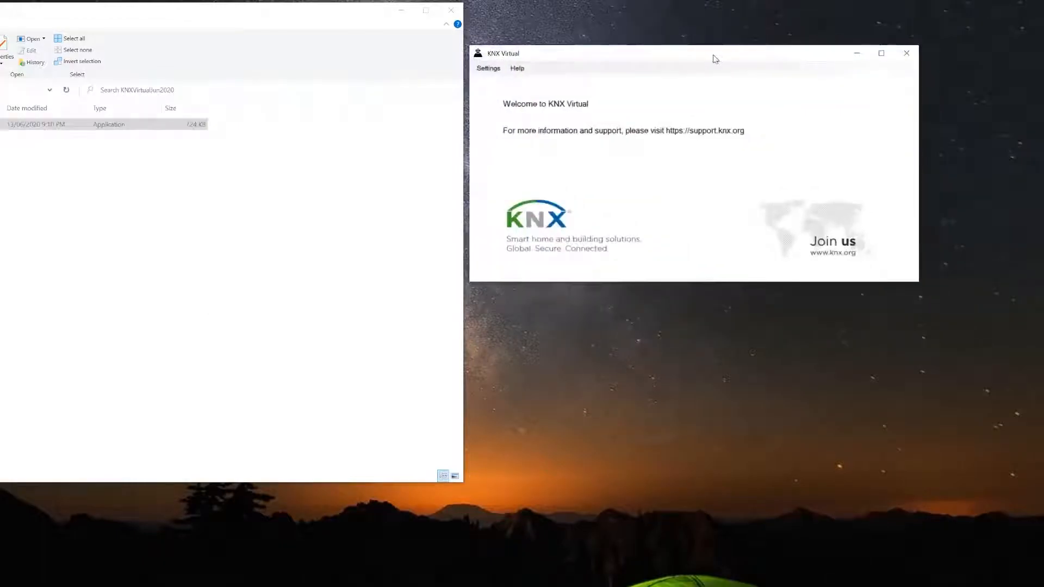
click(403, 11)
Accept the existing KNX Virtual interface settings and show the overview of all virtual devices with their individual addresses.
click(488, 68)
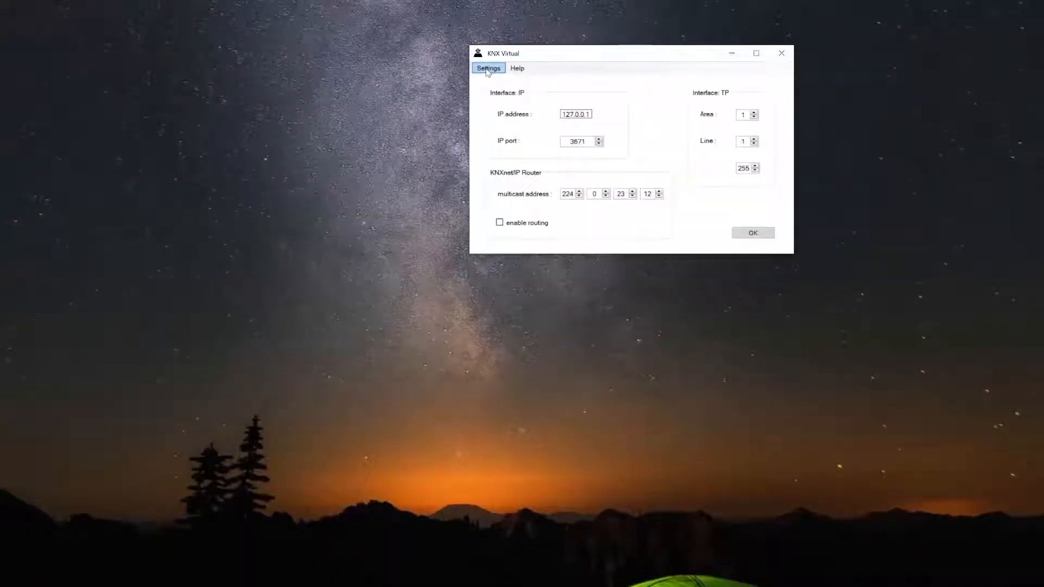
click(760, 238)
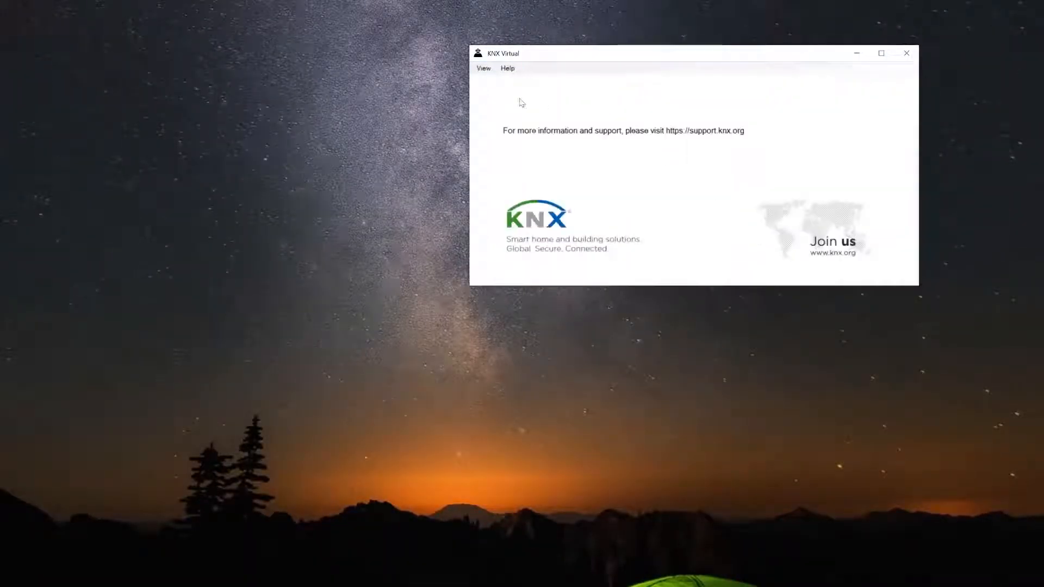
click(484, 68)
click(503, 173)
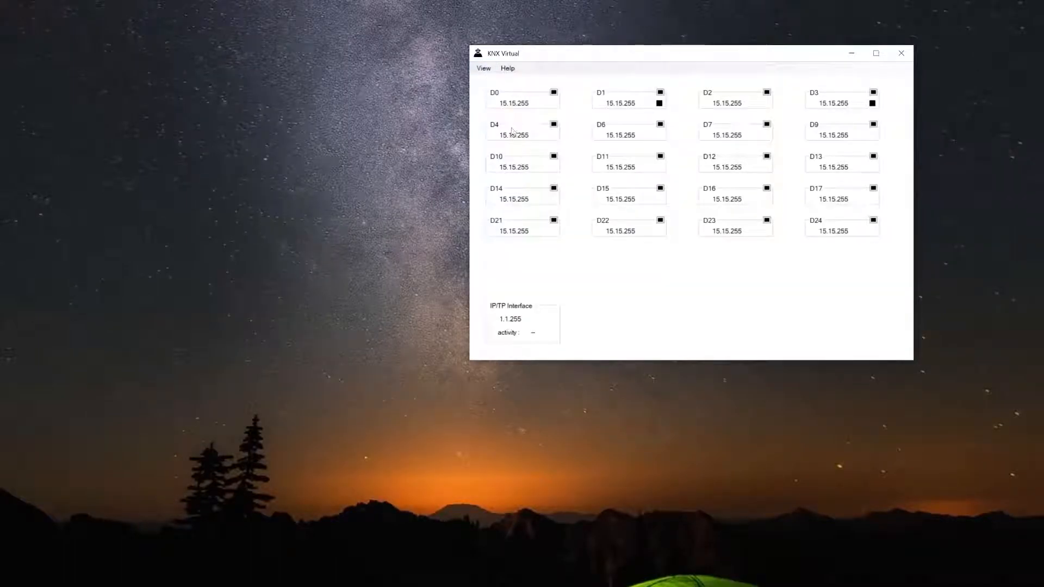
mouse_move(512, 129)
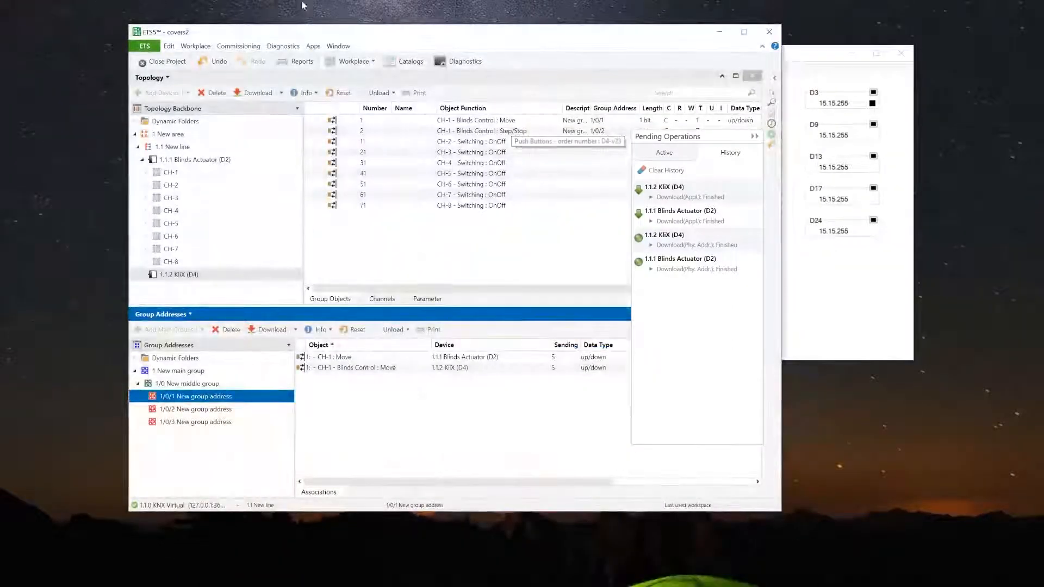
In ETS5, close the covers2 project and create a new project named covers3.
click(165, 61)
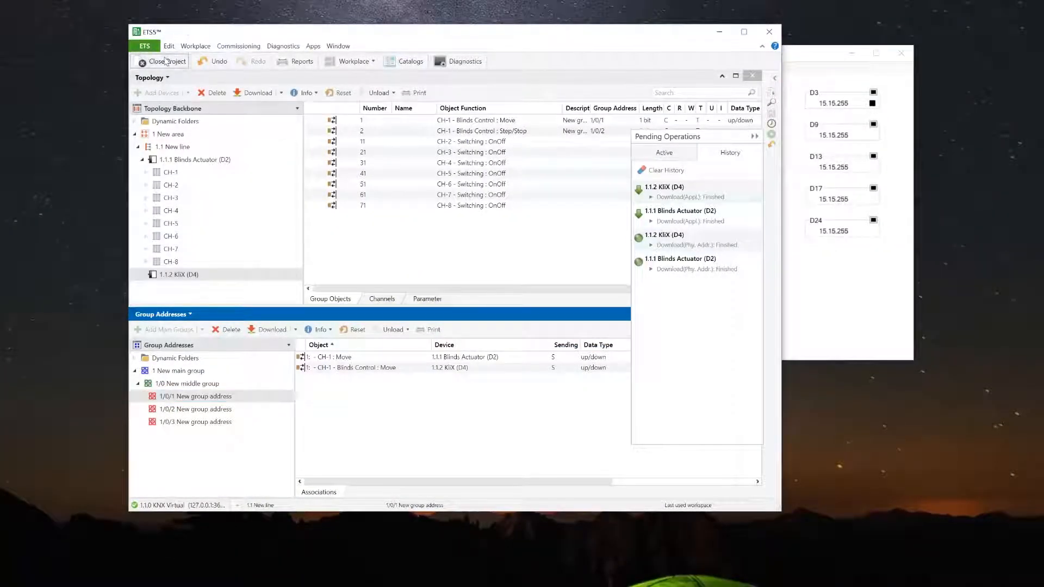
drag(456, 50, 539, 46)
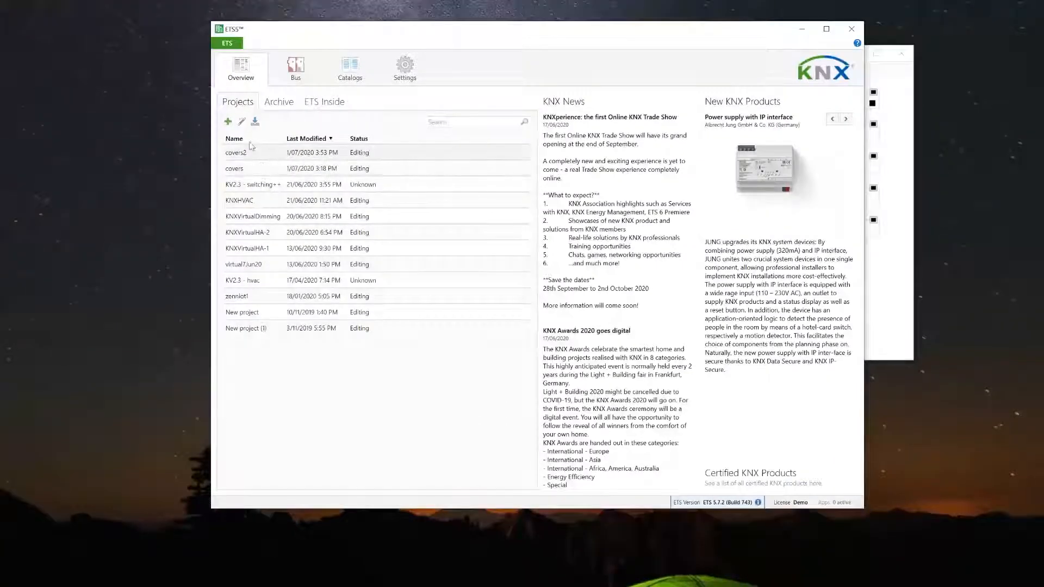
click(228, 121)
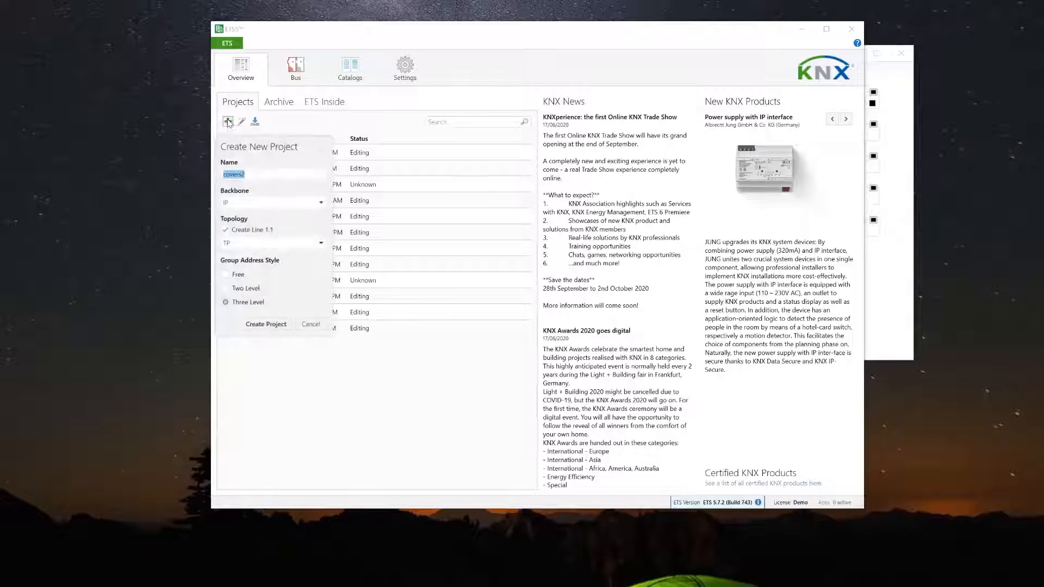
click(265, 175)
click(267, 326)
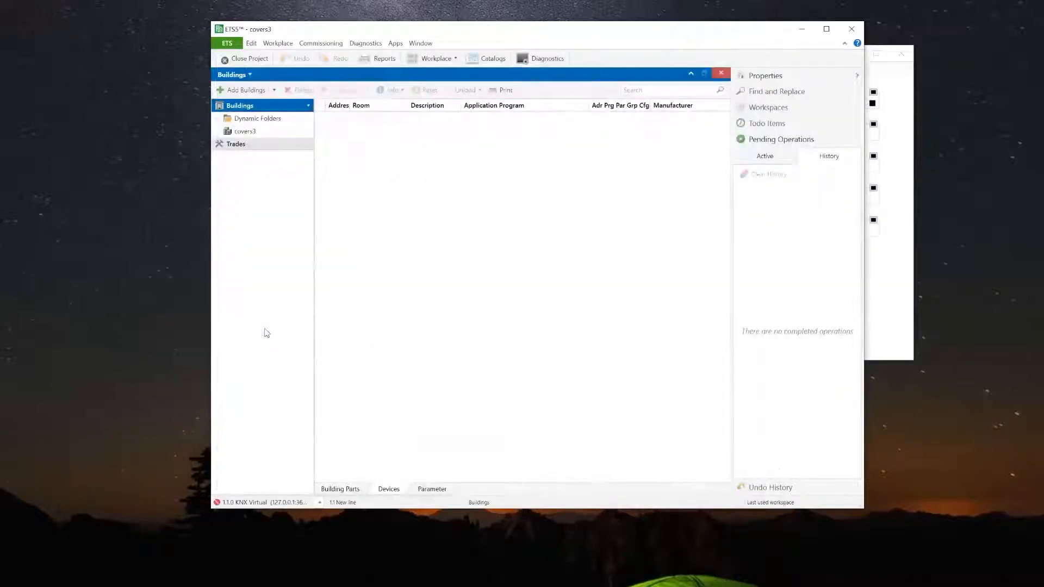
Change the Buildings view to Topology, expand the new area and select line 1.1.
click(252, 76)
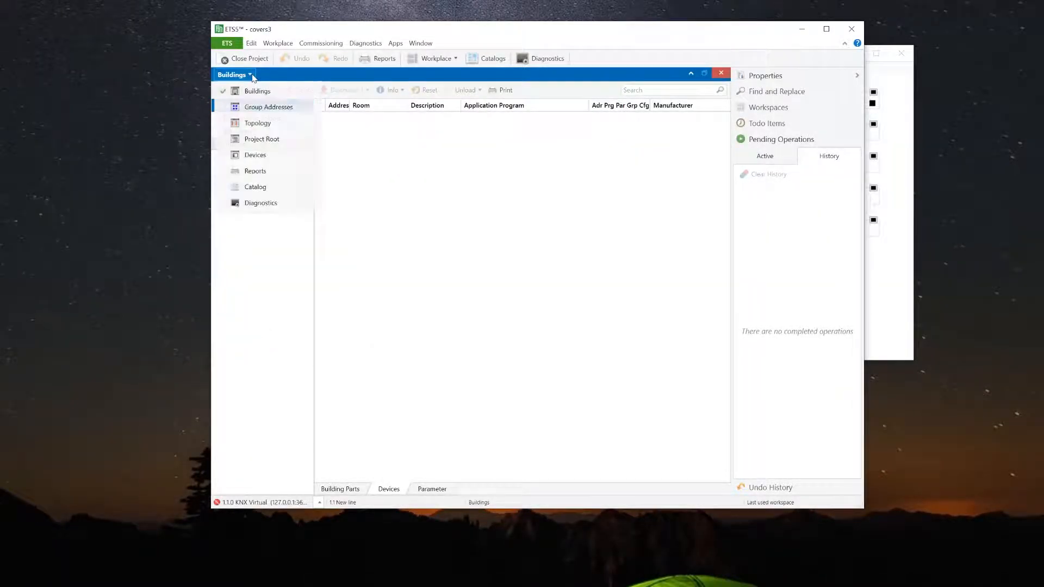
click(253, 123)
double_click(252, 131)
click(268, 144)
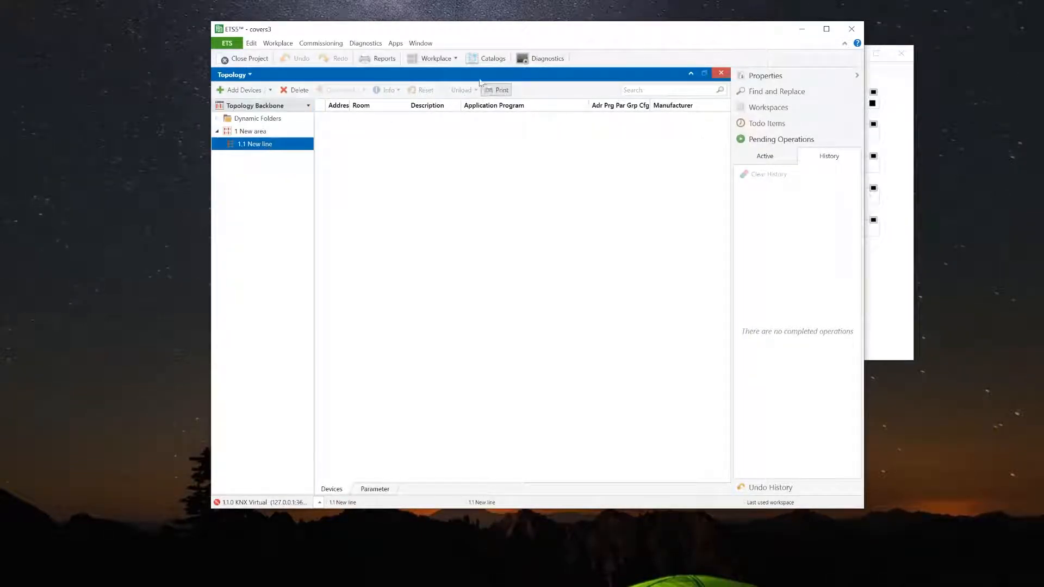
Open an additional Devices panel in the workplace and expand its dynamic folders.
click(456, 60)
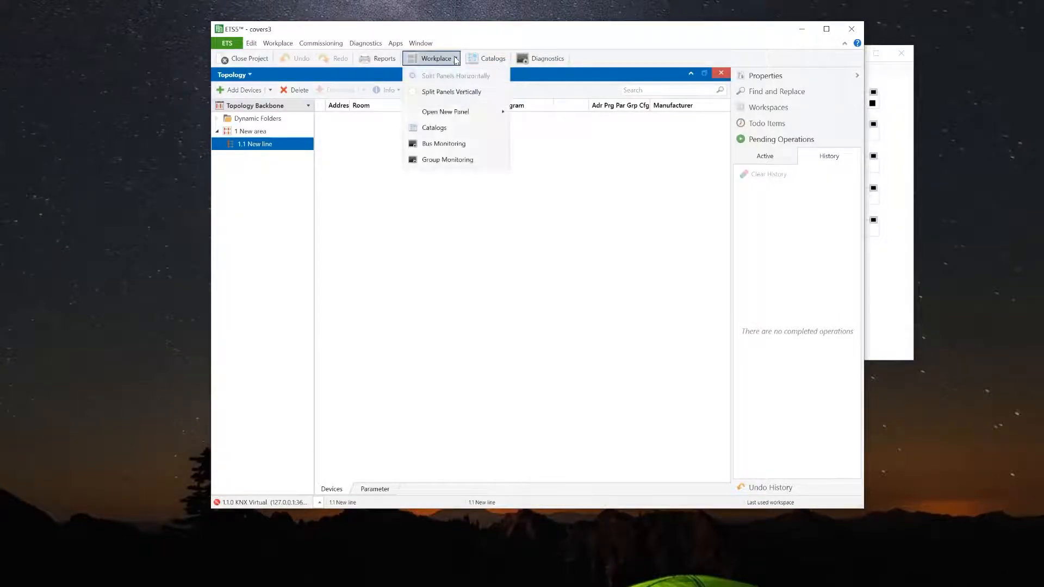
mouse_move(455, 112)
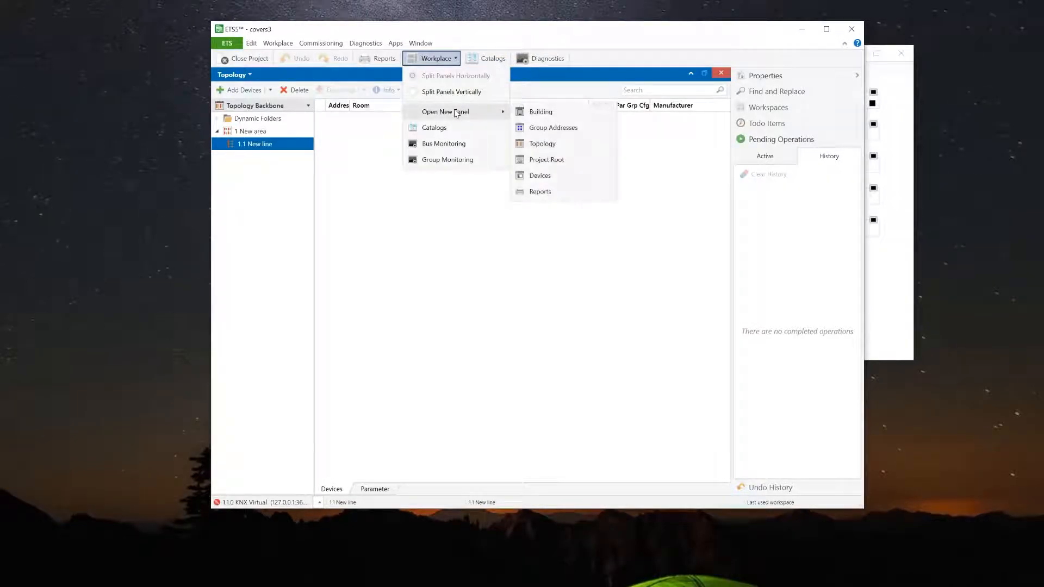
click(539, 177)
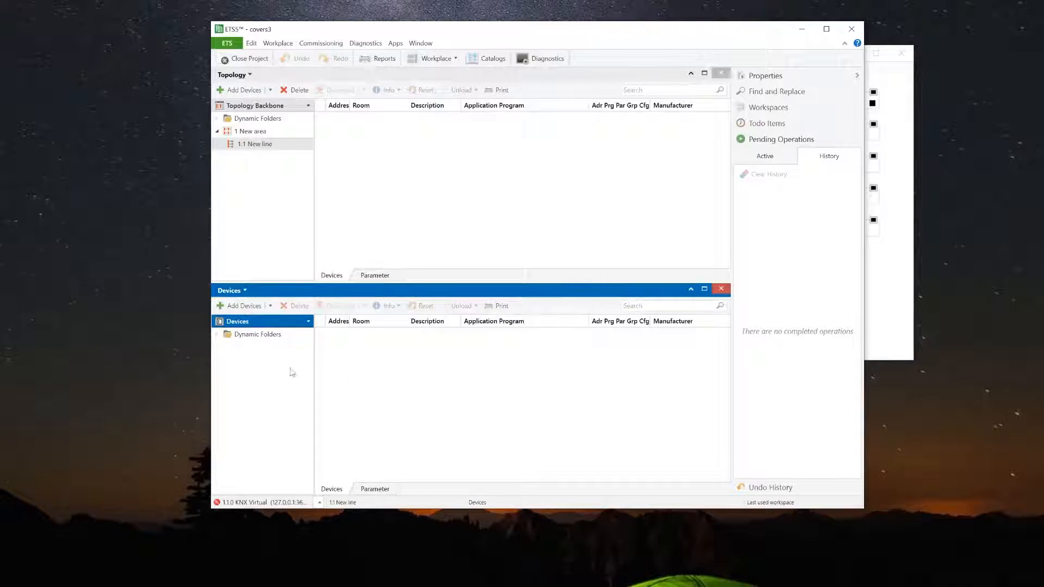
click(217, 335)
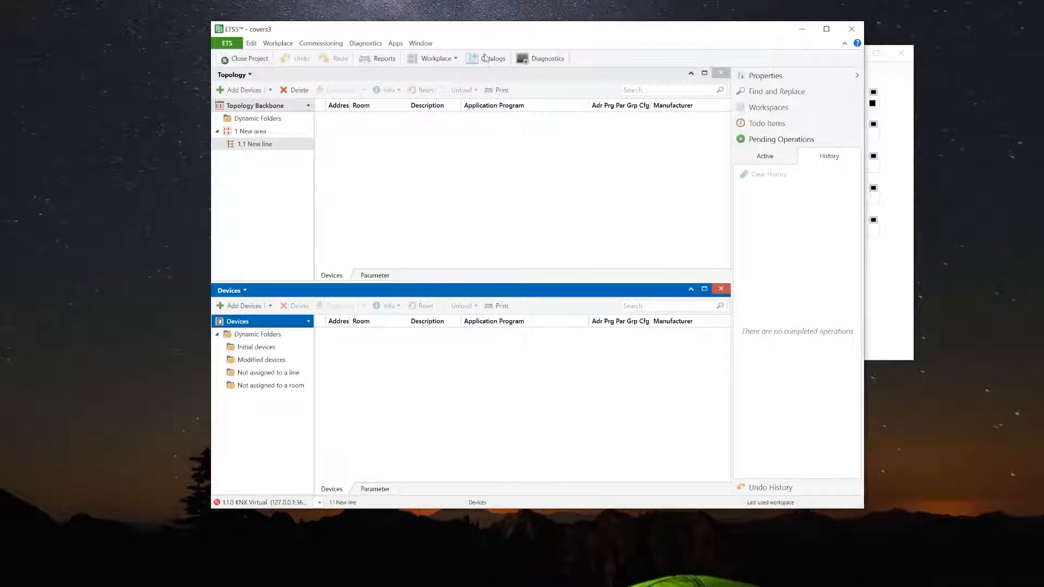
Open the product catalog below the topology, enlarging it, and close the Devices panel.
click(492, 59)
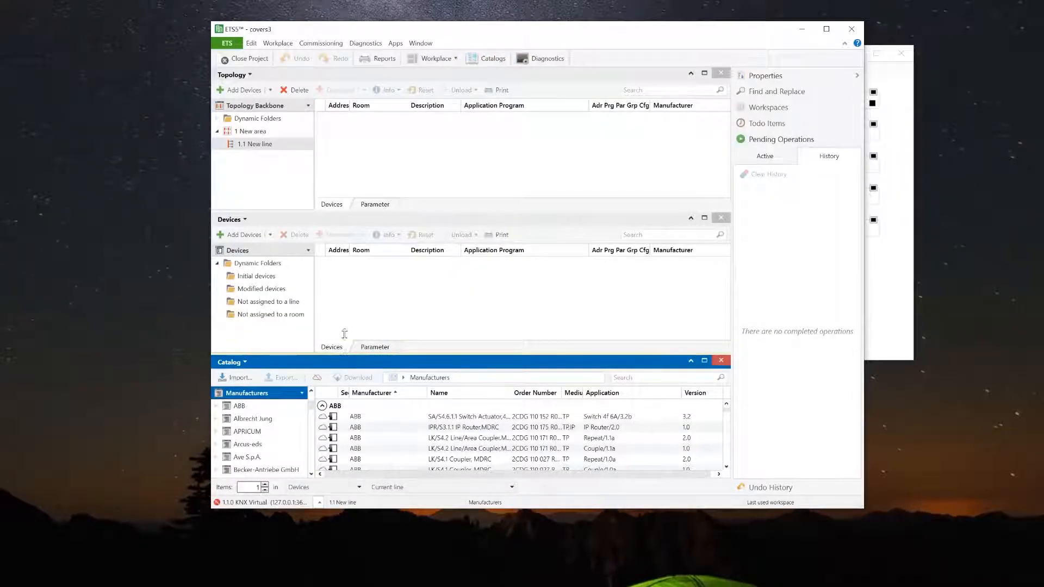
drag(344, 340, 359, 312)
click(722, 217)
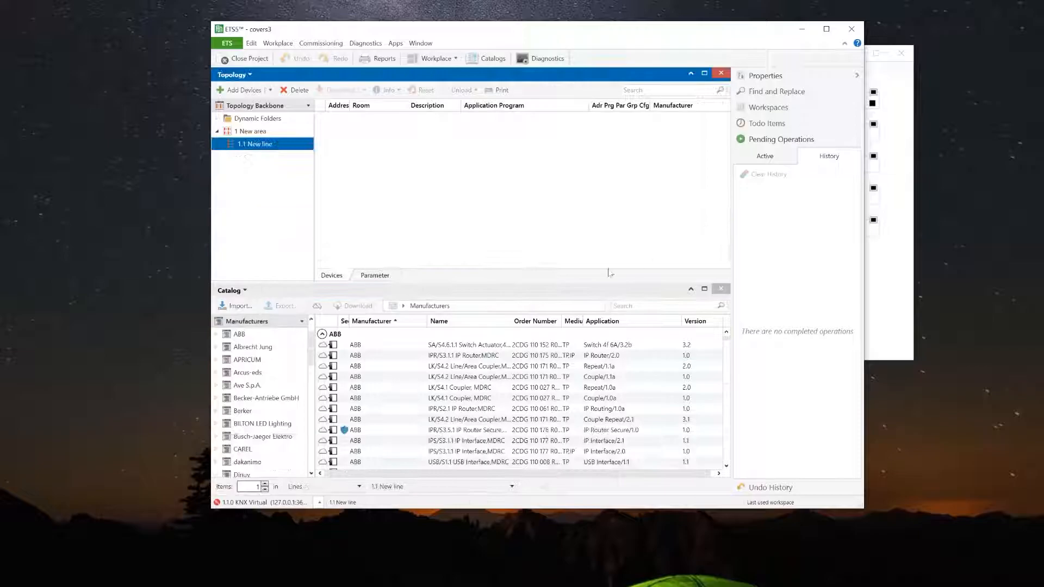
drag(370, 282, 371, 255)
Find KNX Association among the catalog manufacturers, select it and expand its entry.
scroll(250, 378, down, 15)
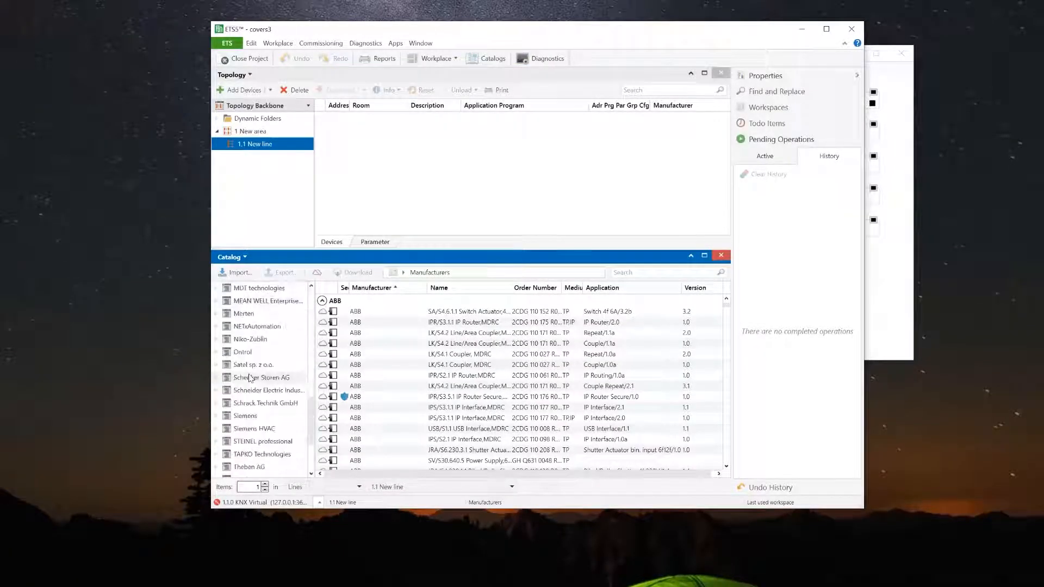
scroll(249, 378, up, 7)
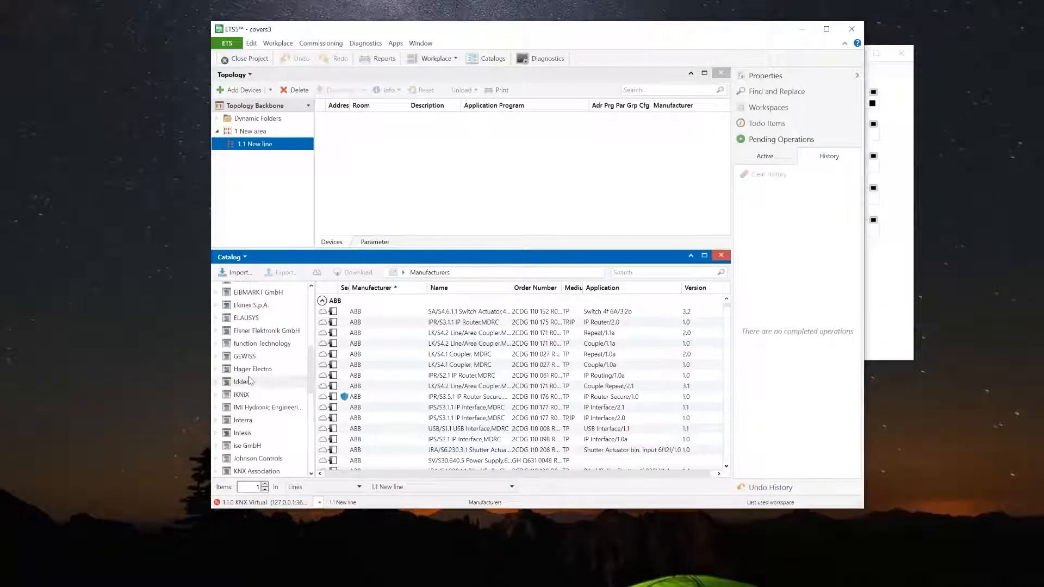
scroll(250, 381, down, 4)
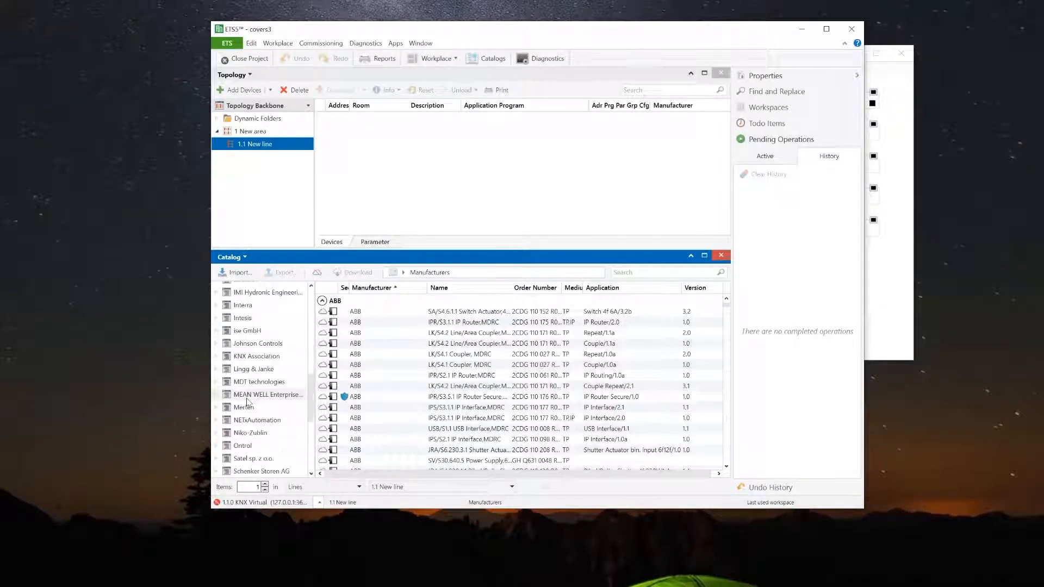
click(254, 320)
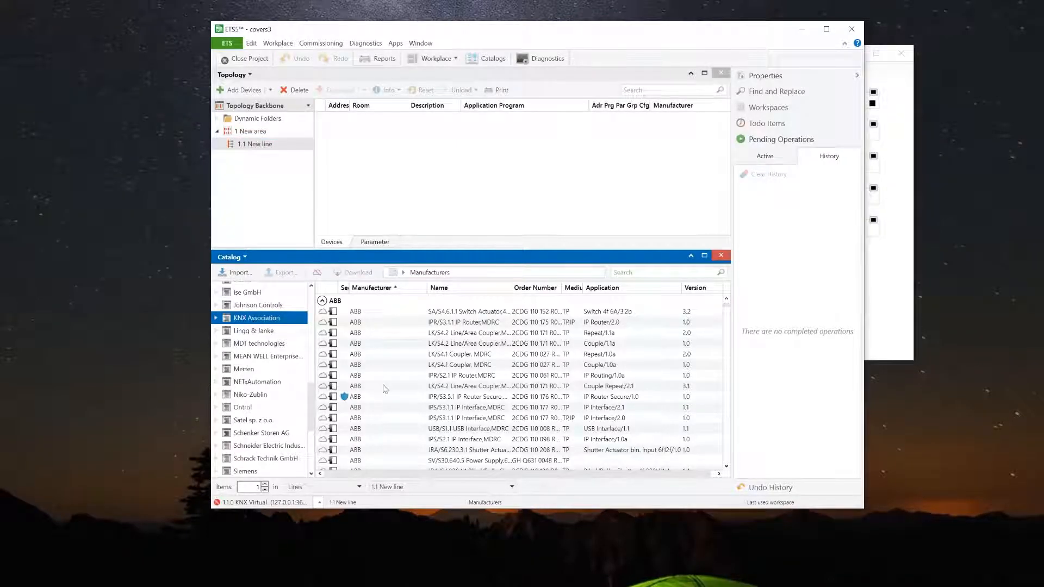
click(216, 317)
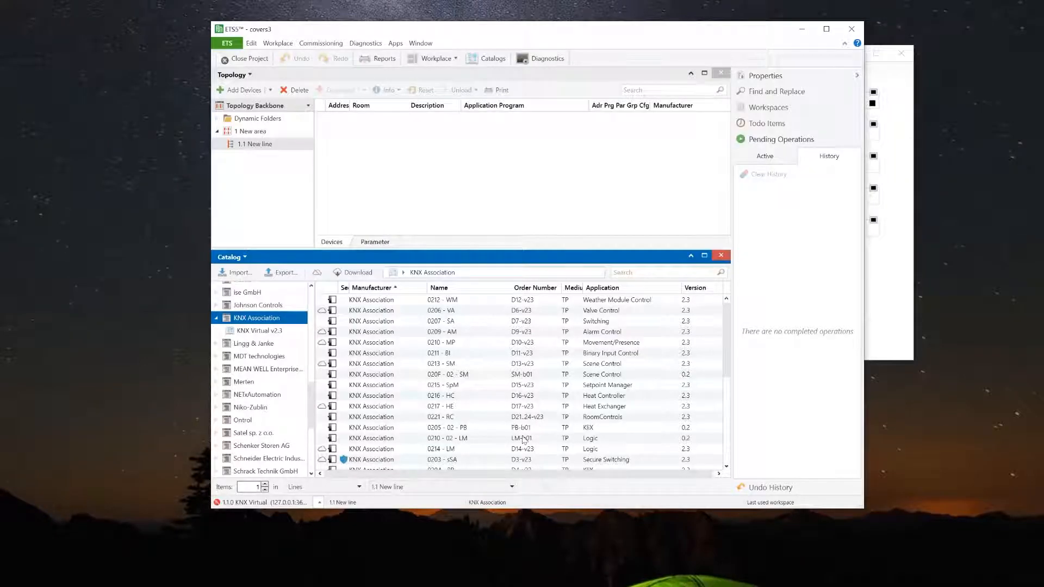
Add the KliX push button 0204 - PB (D4-v23) to line 1.1 and expand the line in the topology.
scroll(524, 440, down, 1)
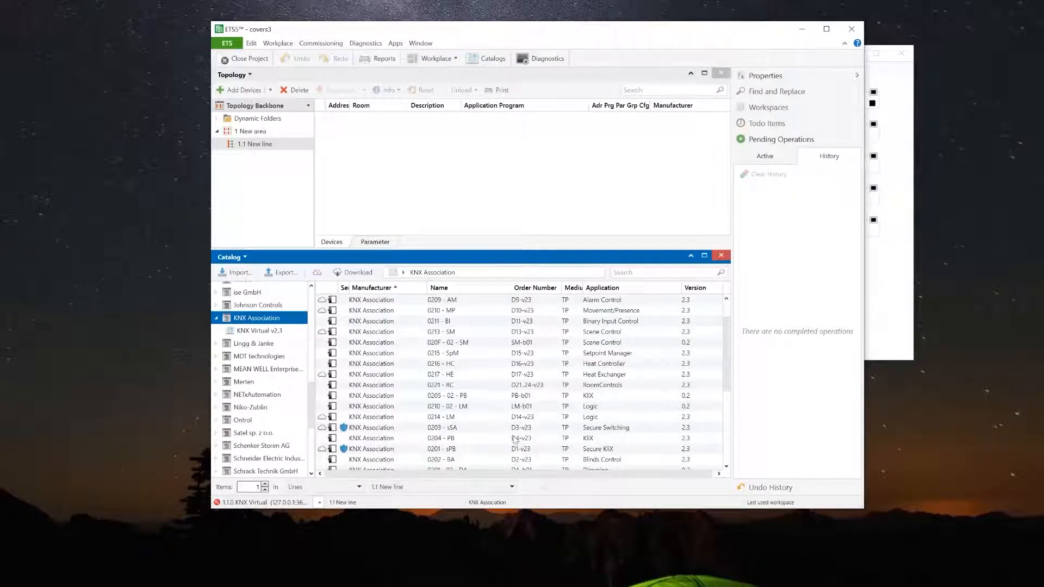
click(516, 439)
double_click(516, 438)
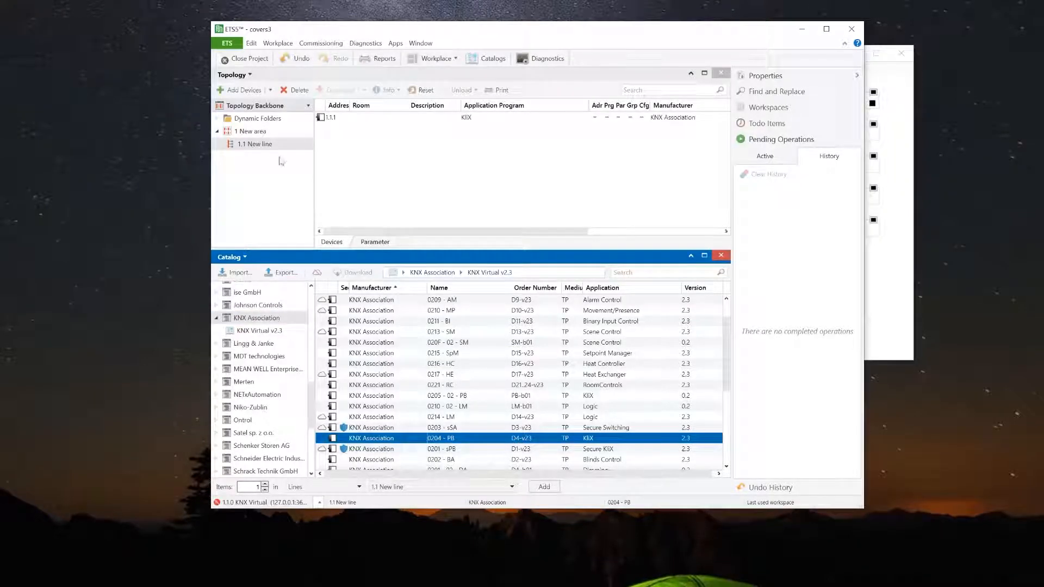
double_click(224, 145)
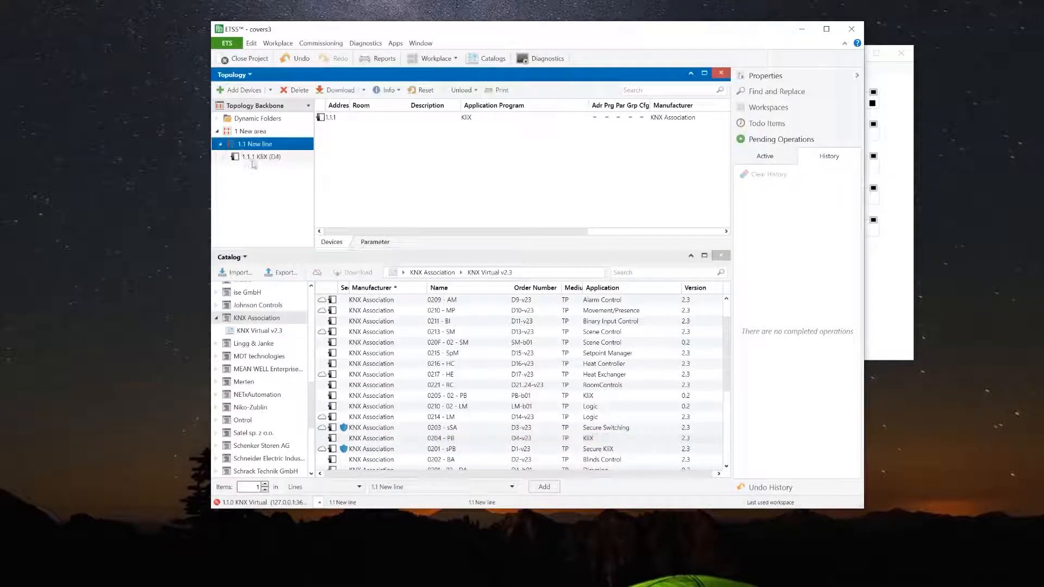
Add the blinds actuator 0202 - BA (D2-v23) from the catalog to line 1.1 and close the catalog.
scroll(530, 462, down, 1)
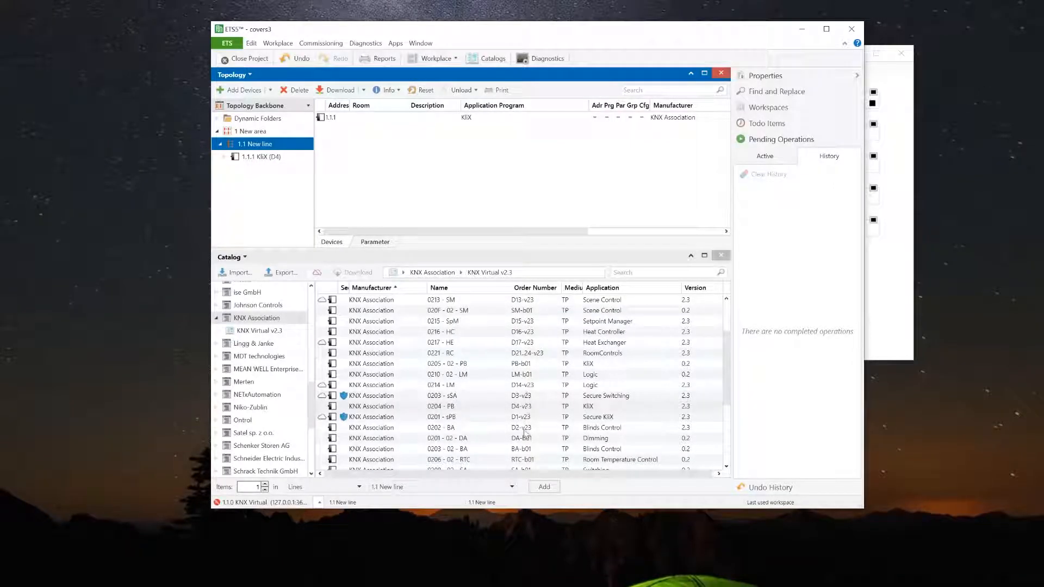
click(527, 430)
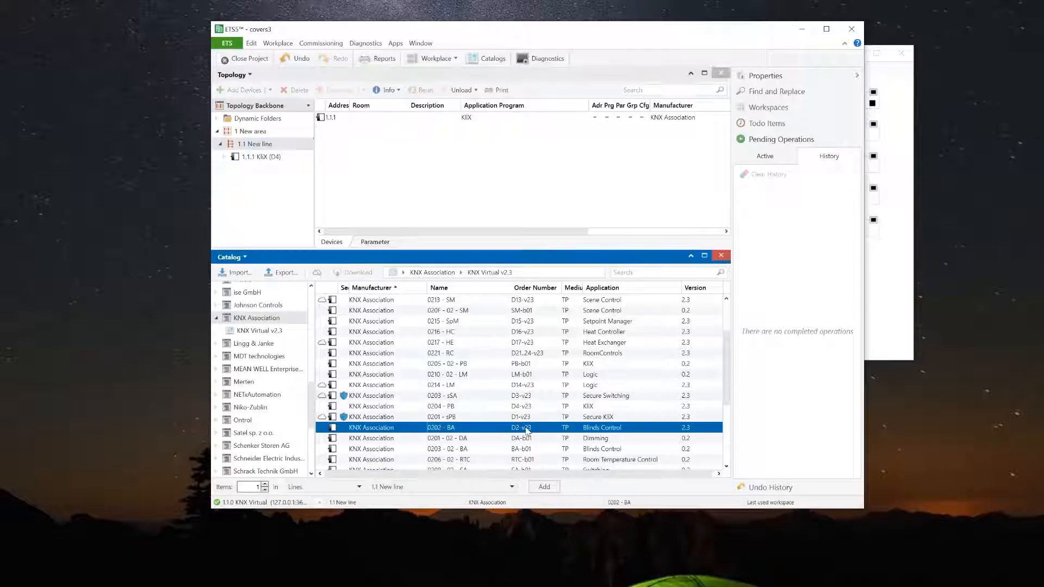
double_click(526, 430)
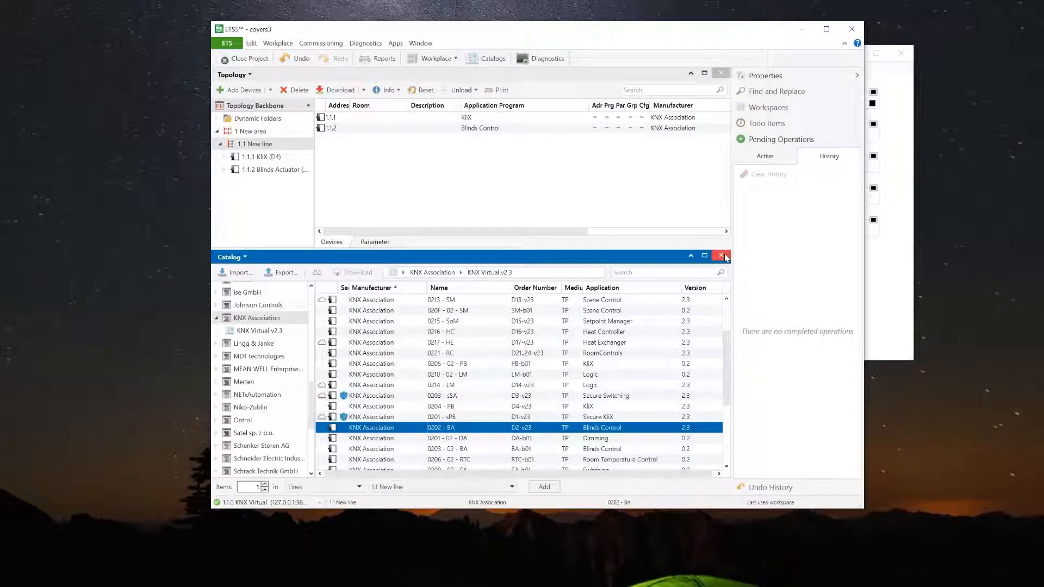
click(492, 58)
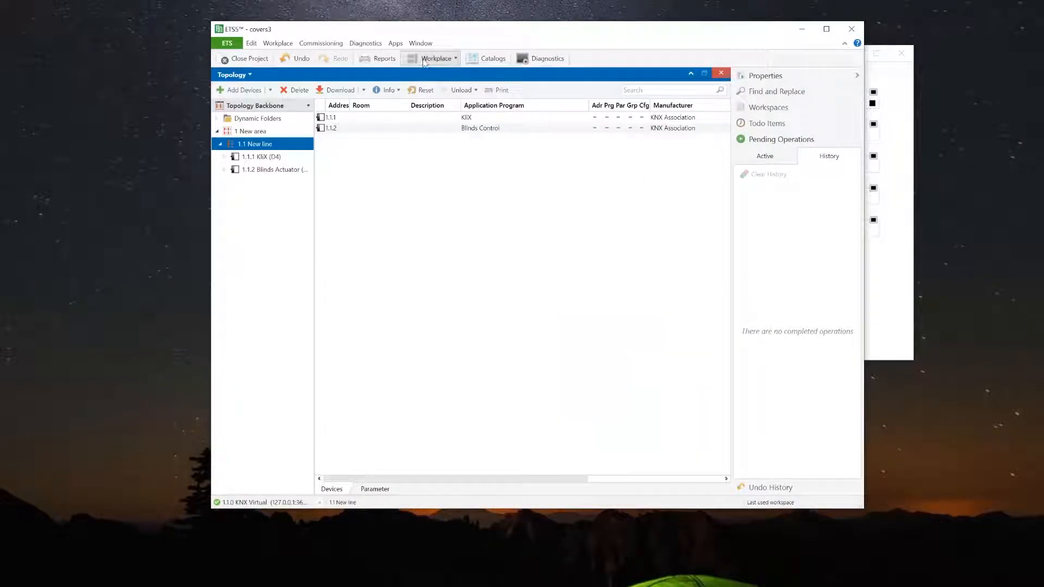
Open a new Group Addresses panel in the workplace alongside the topology.
click(451, 63)
mouse_move(462, 115)
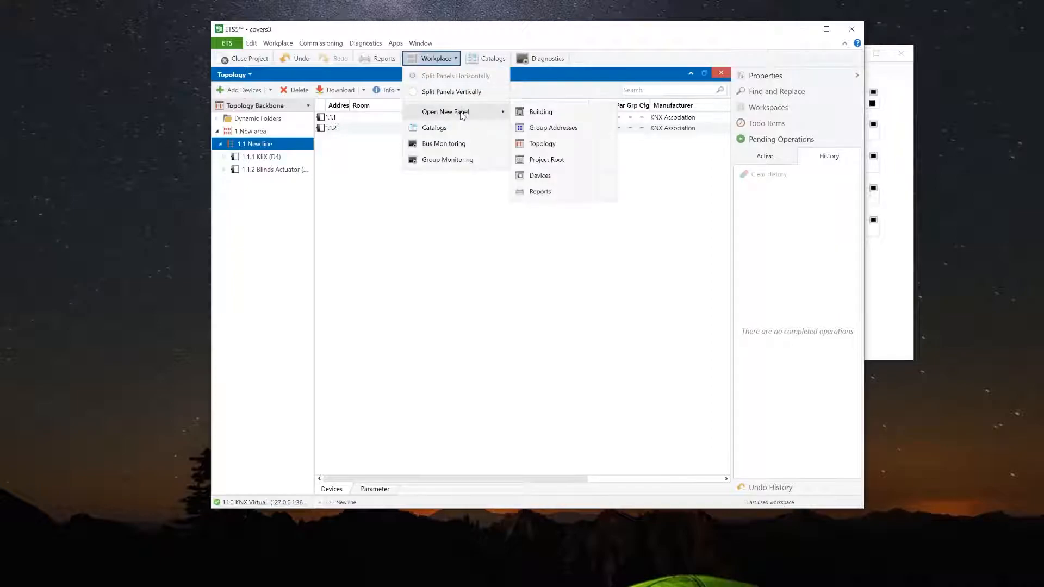
click(571, 133)
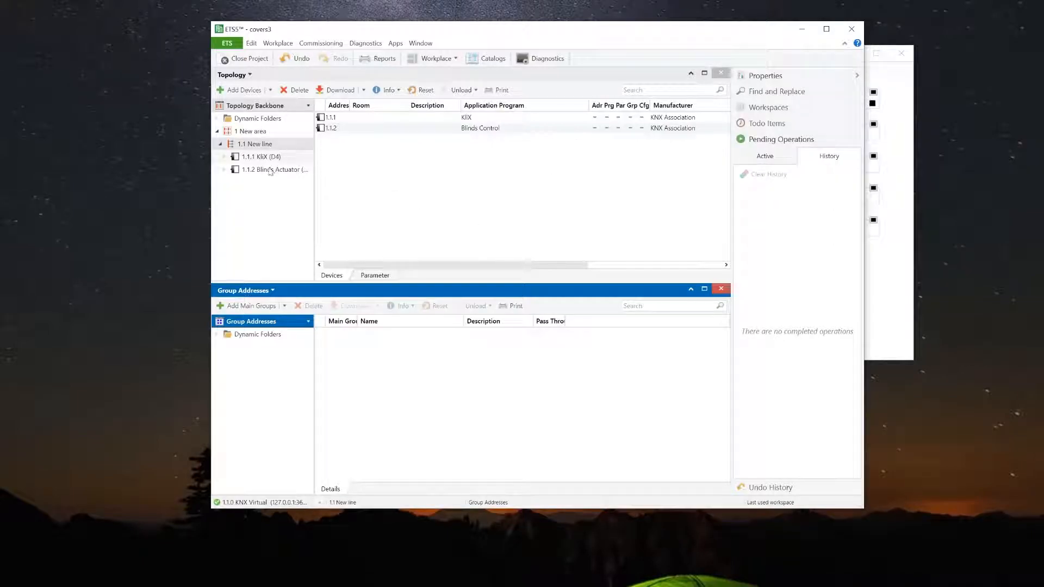
Expand both devices and the blinds actuator's CH-1 in the topology, enlarging the Topology panel and widening its tree.
click(223, 158)
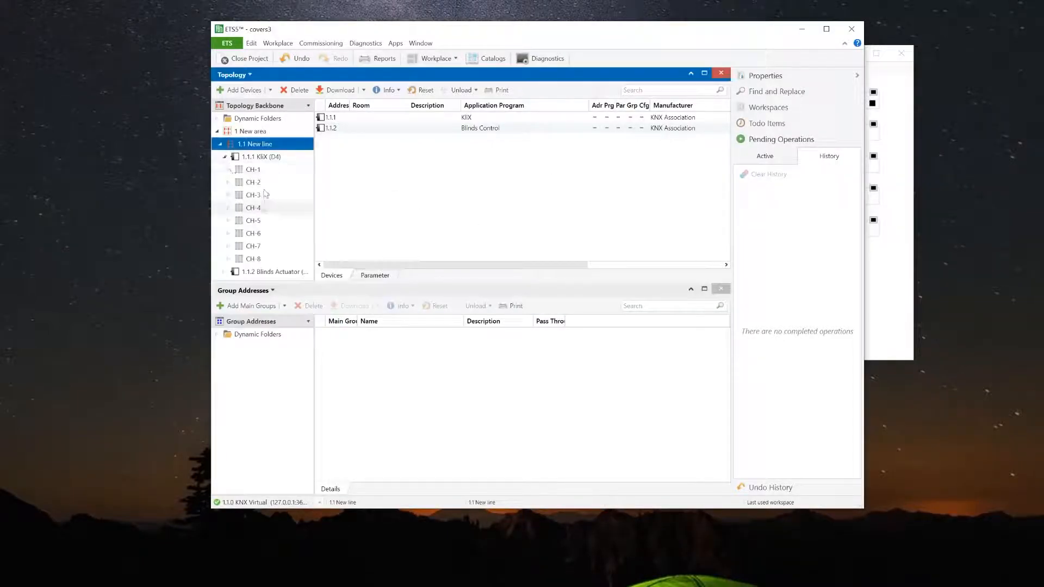
drag(330, 282, 334, 349)
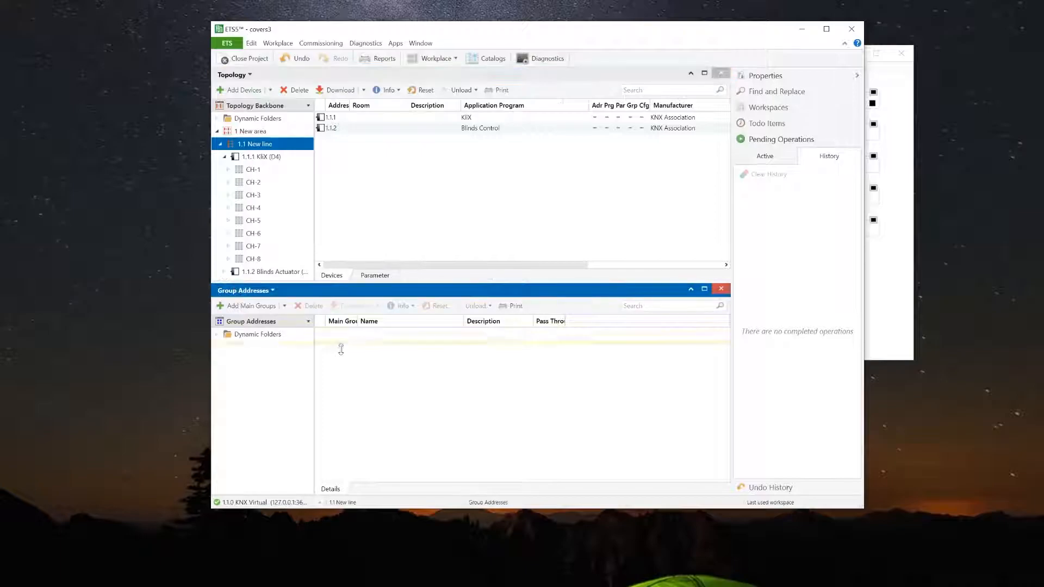
click(226, 275)
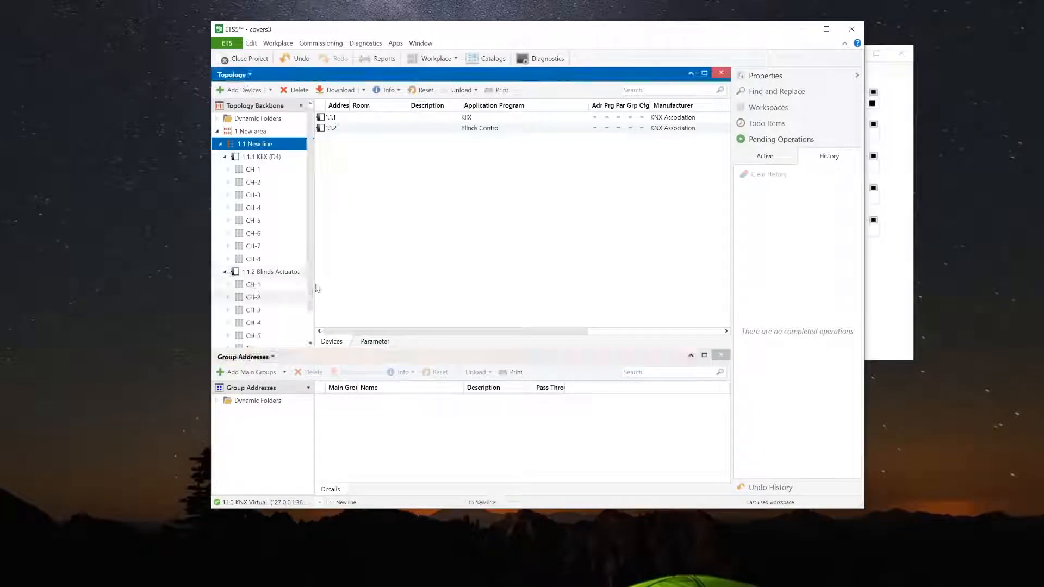
drag(313, 271, 394, 272)
click(228, 285)
click(257, 287)
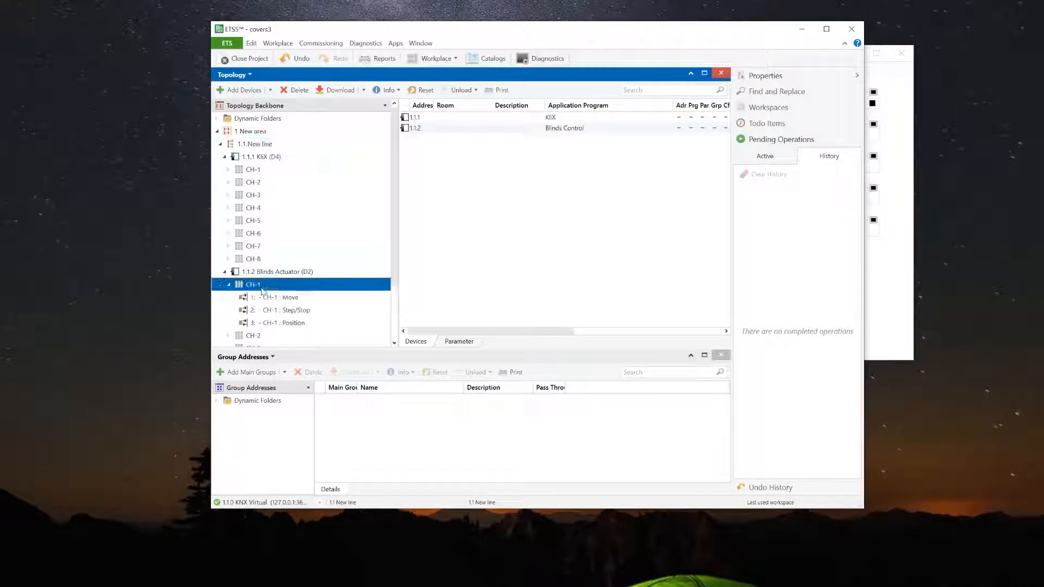
Set the KliX CH-1 function to Blinds - No Feedback and expand the channel's objects, giving the topology more room.
click(228, 169)
click(260, 170)
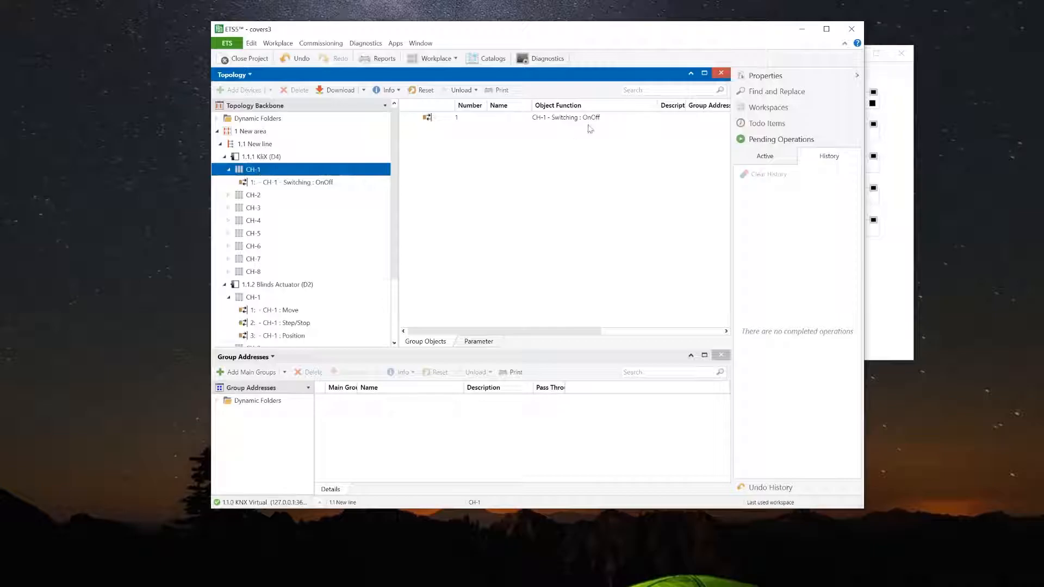
click(471, 342)
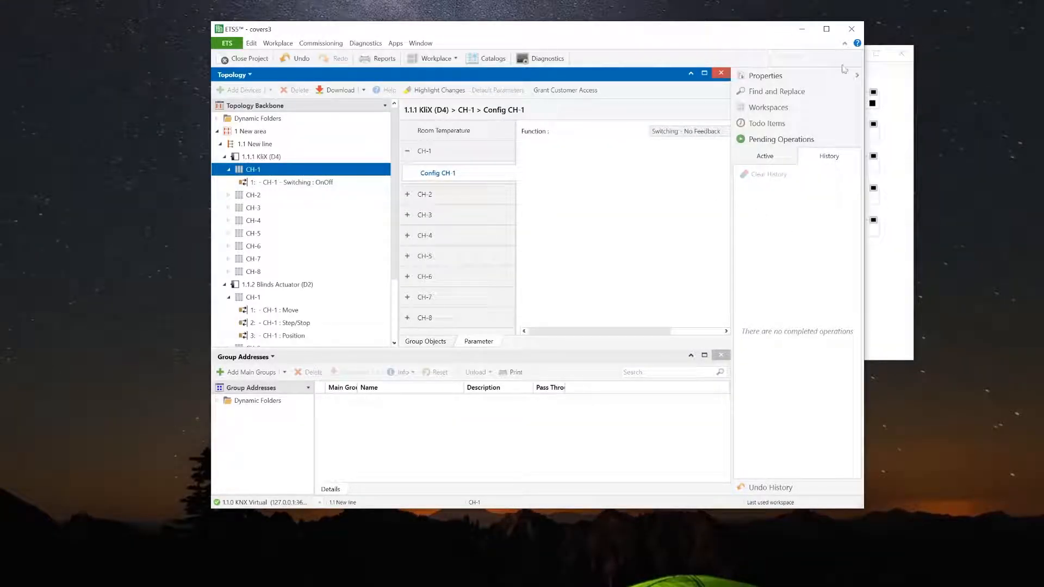
click(858, 76)
click(804, 134)
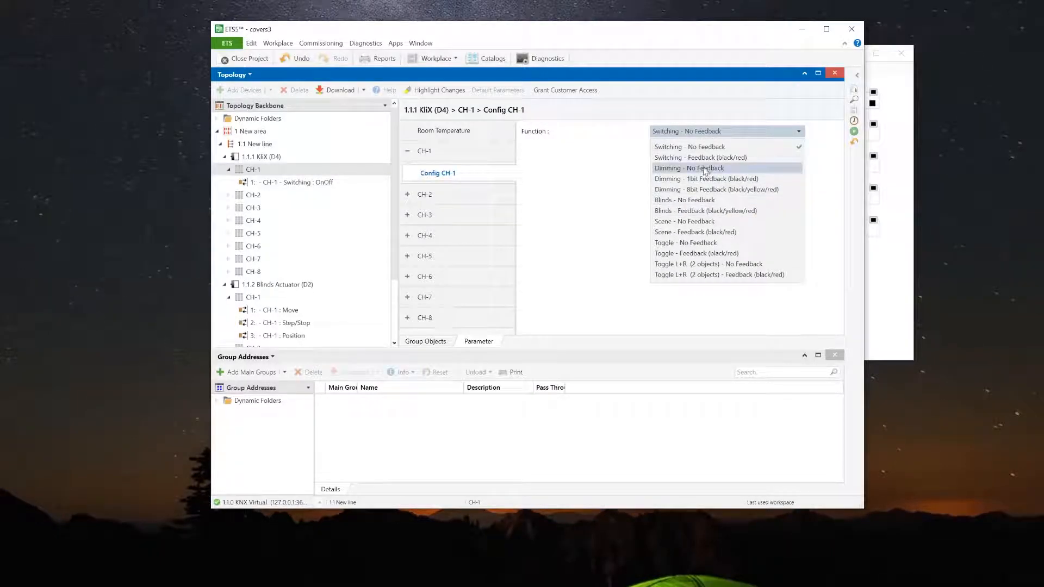
click(697, 201)
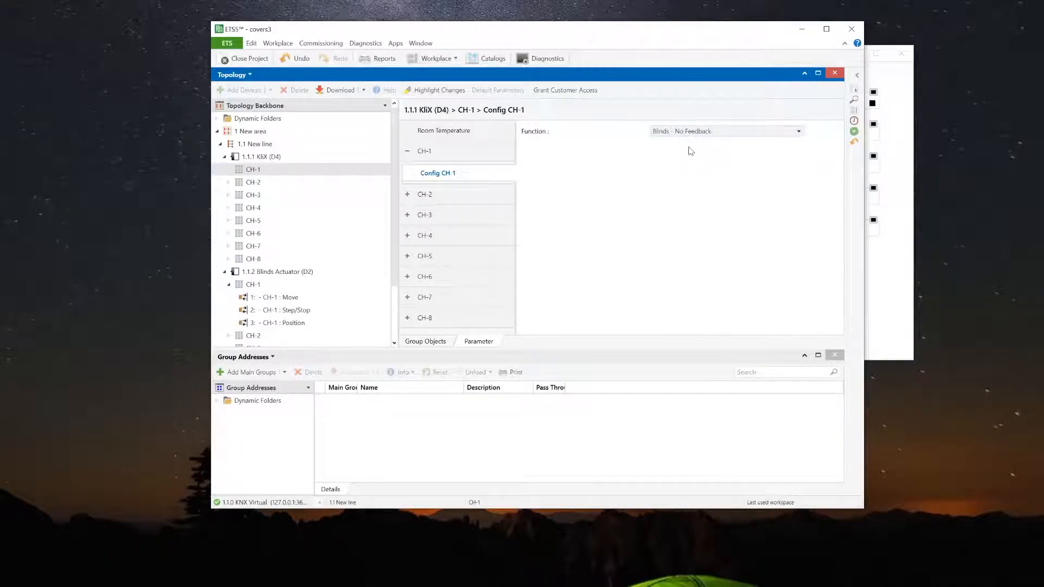
click(229, 173)
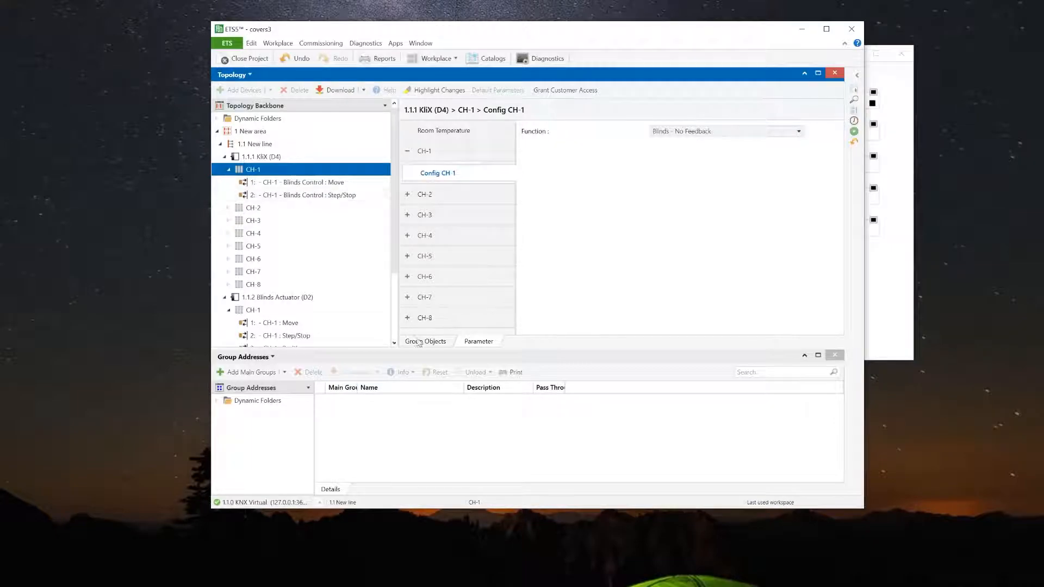
drag(415, 350, 416, 385)
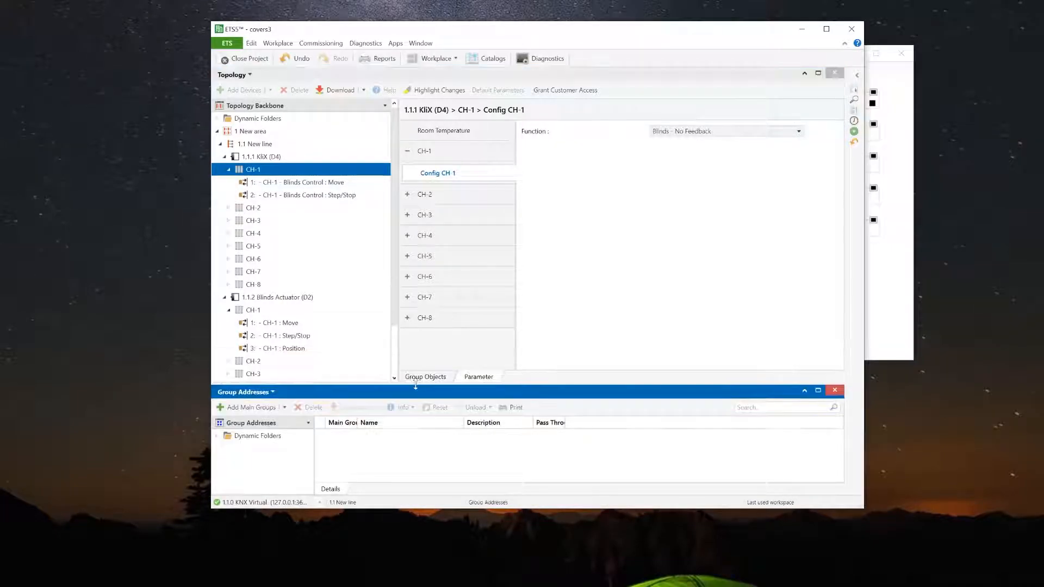
Link the CH-1 Move objects of the KliX and the blinds actuator with a new group address 1/0/1.
click(298, 183)
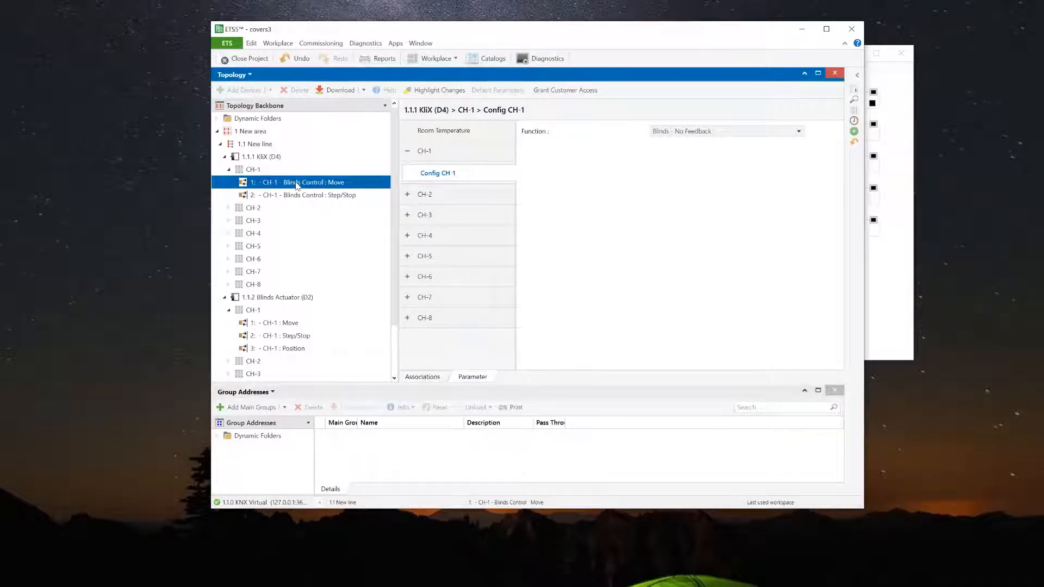
drag(298, 186, 303, 327)
right_click(303, 325)
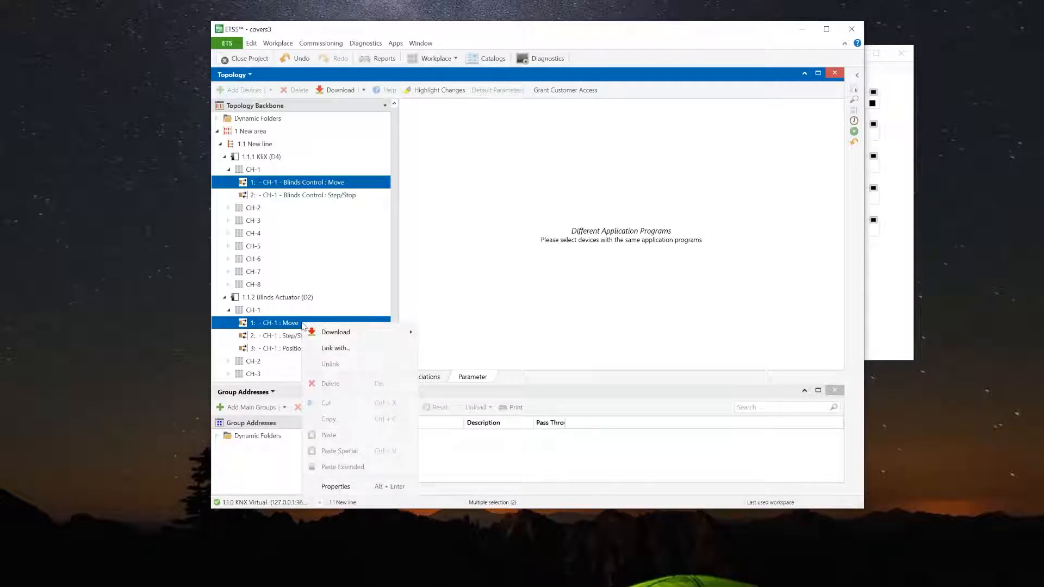
click(342, 350)
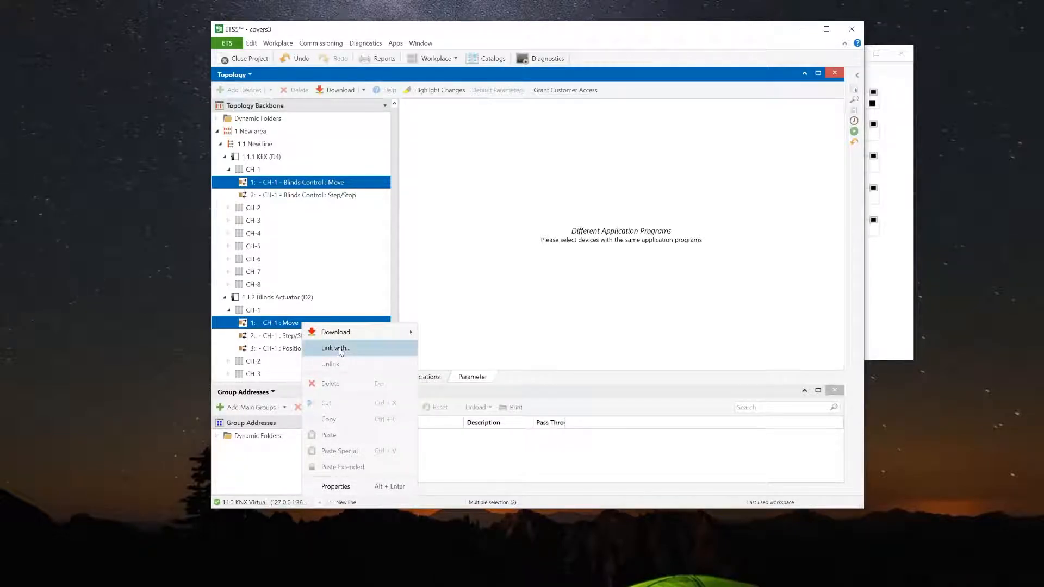
click(530, 259)
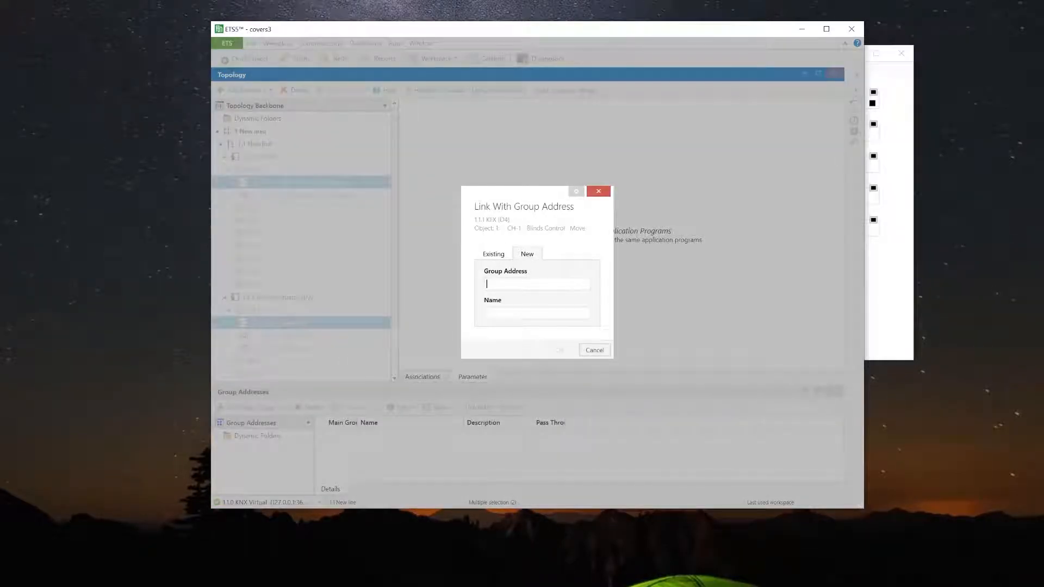
text(1/0/1)
click(560, 350)
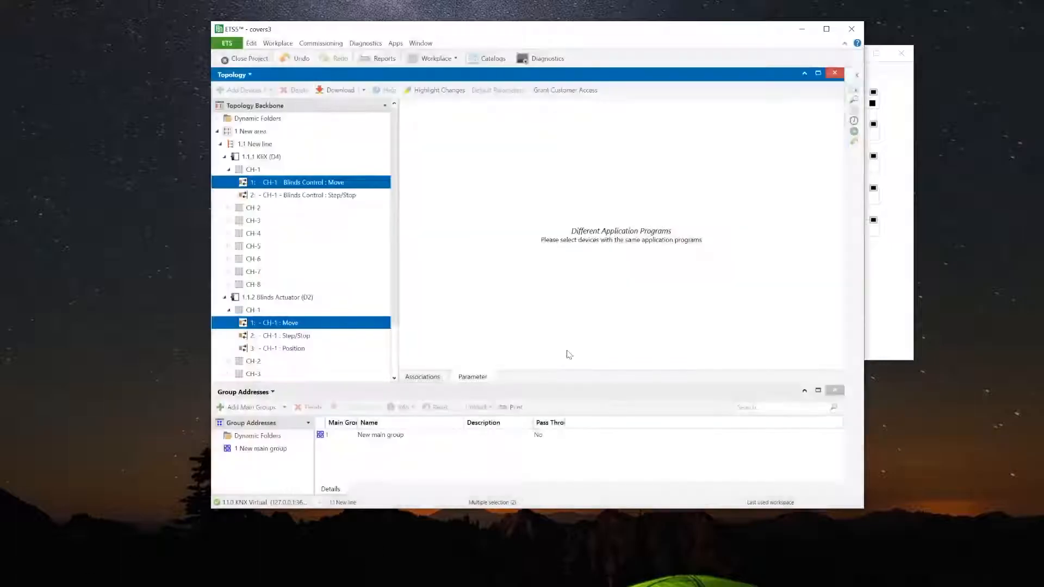
Expand the new main and middle groups in the group addresses and make the project window taller.
click(217, 449)
click(220, 461)
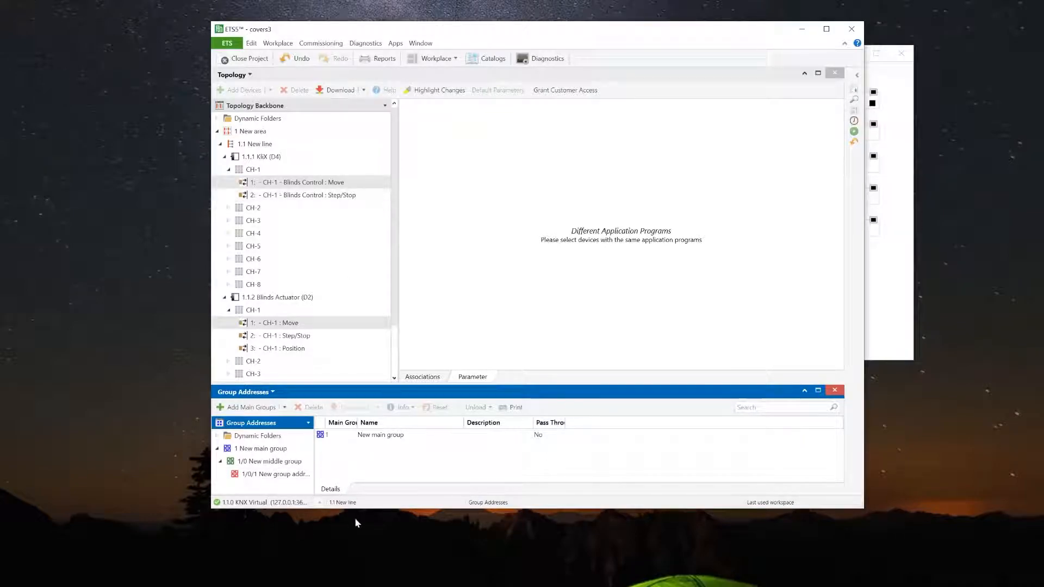
drag(354, 508, 354, 553)
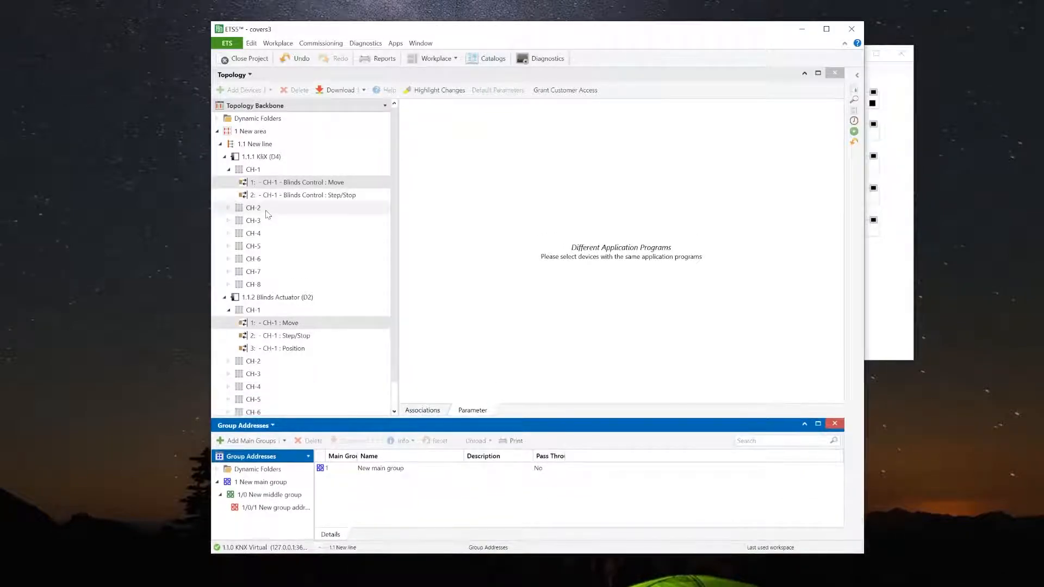
Link the CH-1 Step/Stop objects of the KliX and the blinds actuator with a new group address 1/0/2.
click(273, 198)
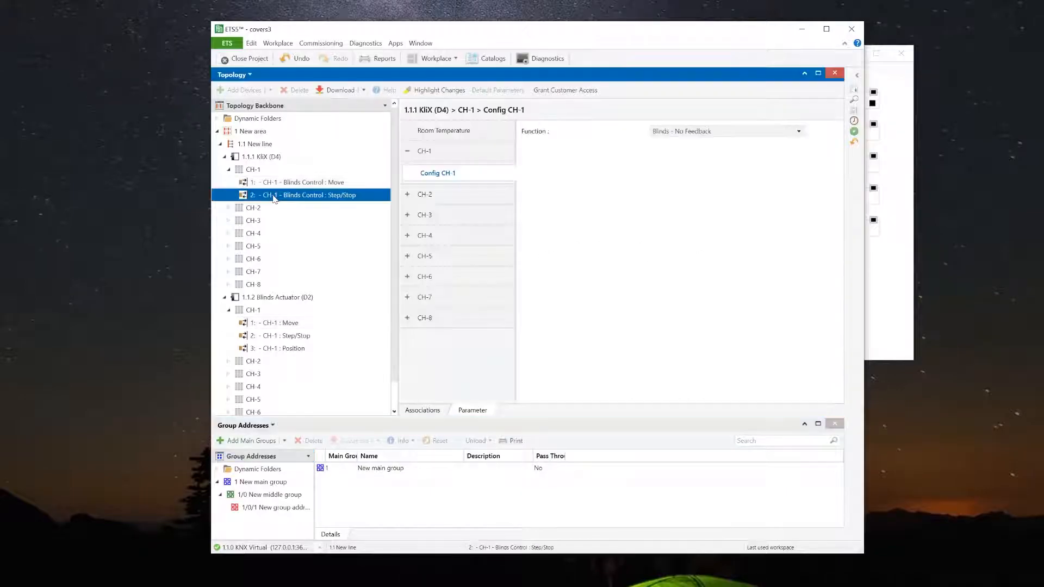
ctrl+click(301, 336)
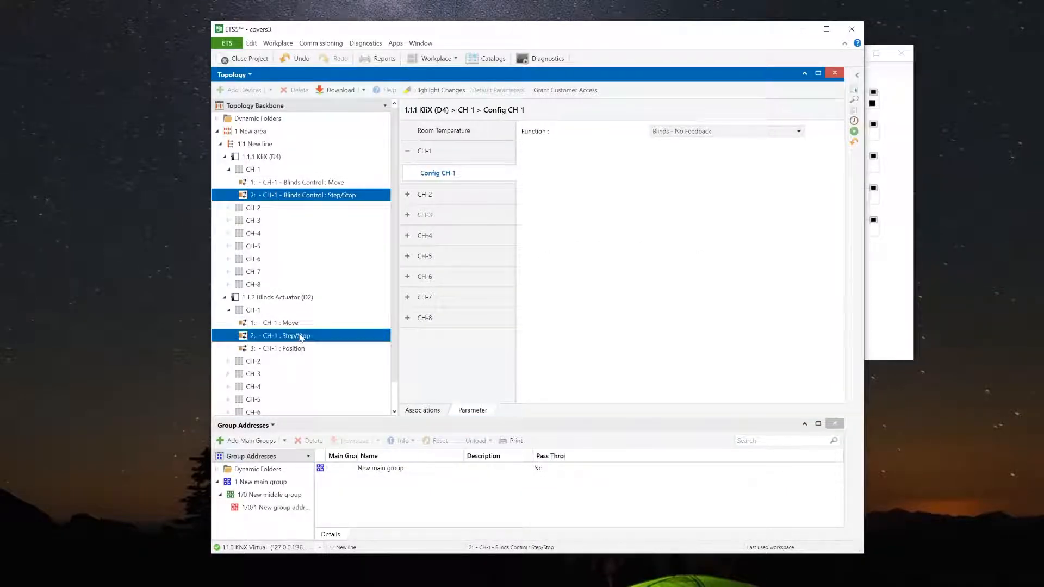
right_click(317, 199)
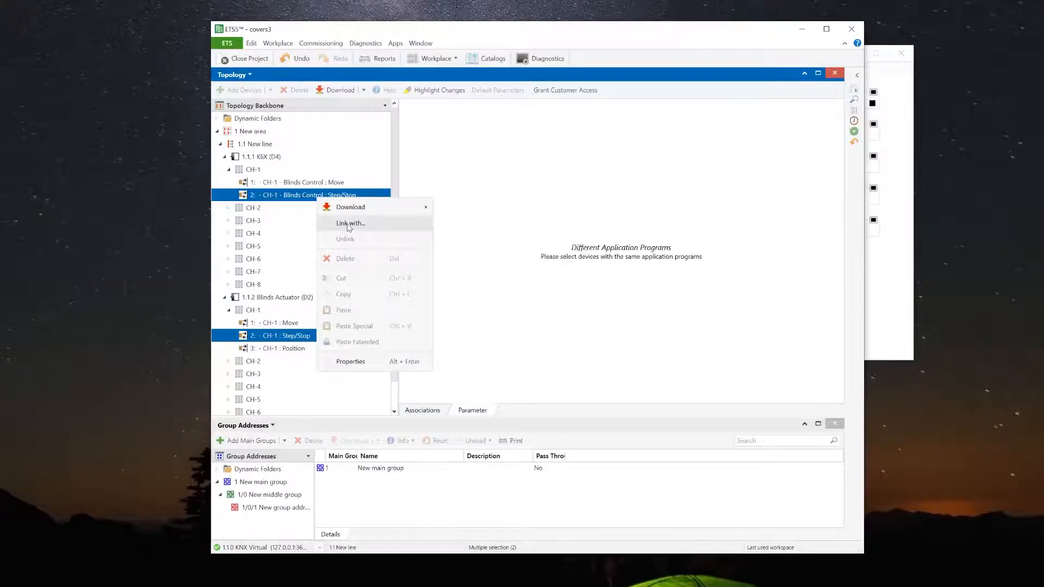
click(351, 224)
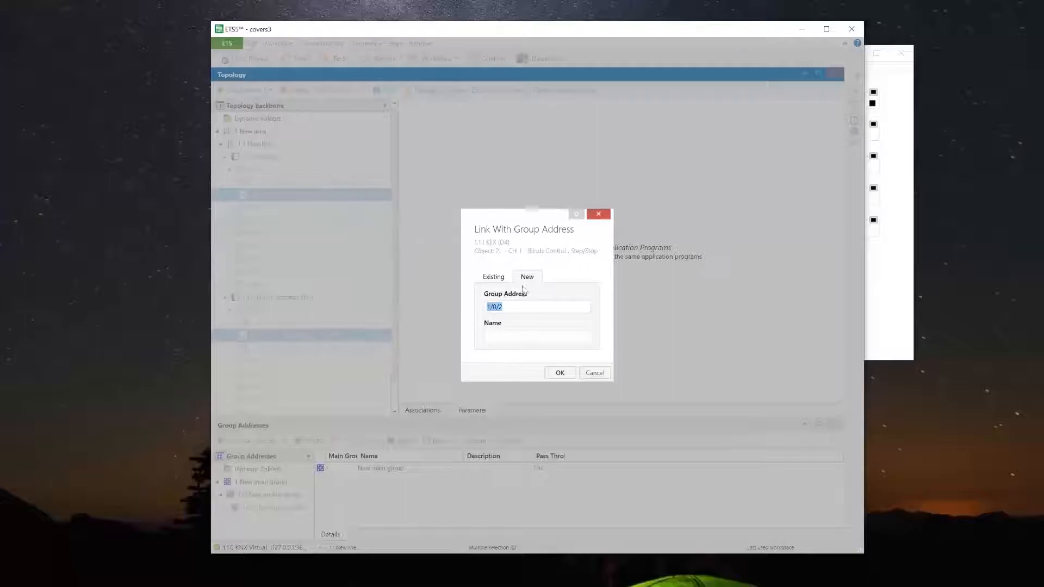
click(557, 374)
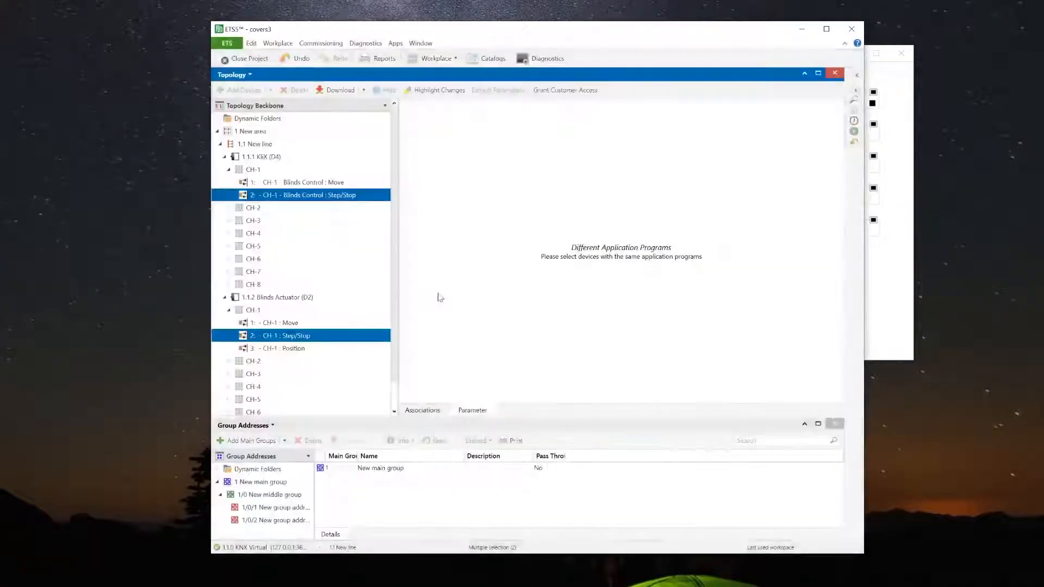
Link the blinds actuator's CH-1 Position object with a new group address 1/0/3.
click(270, 349)
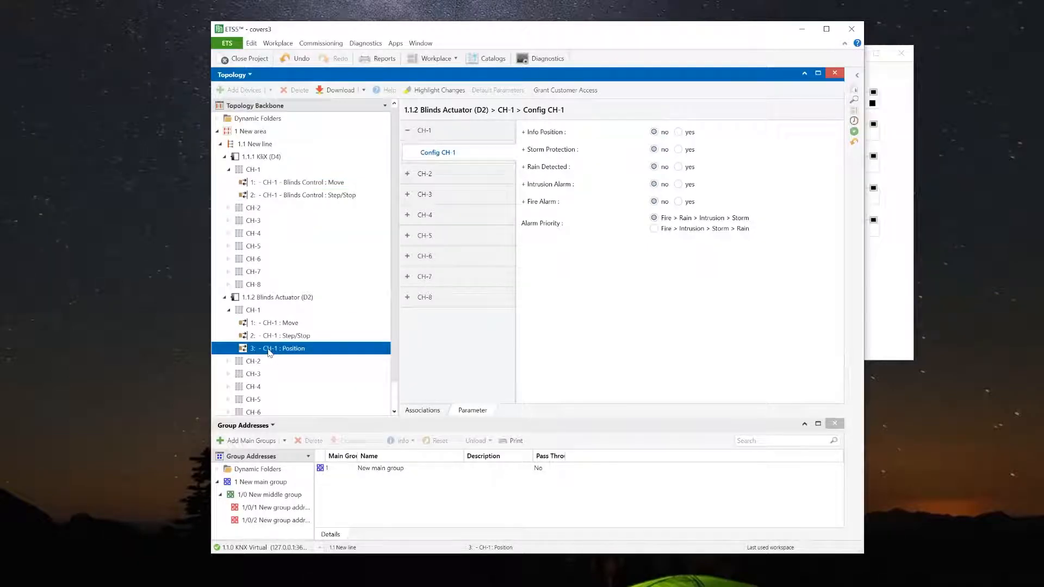
right_click(270, 353)
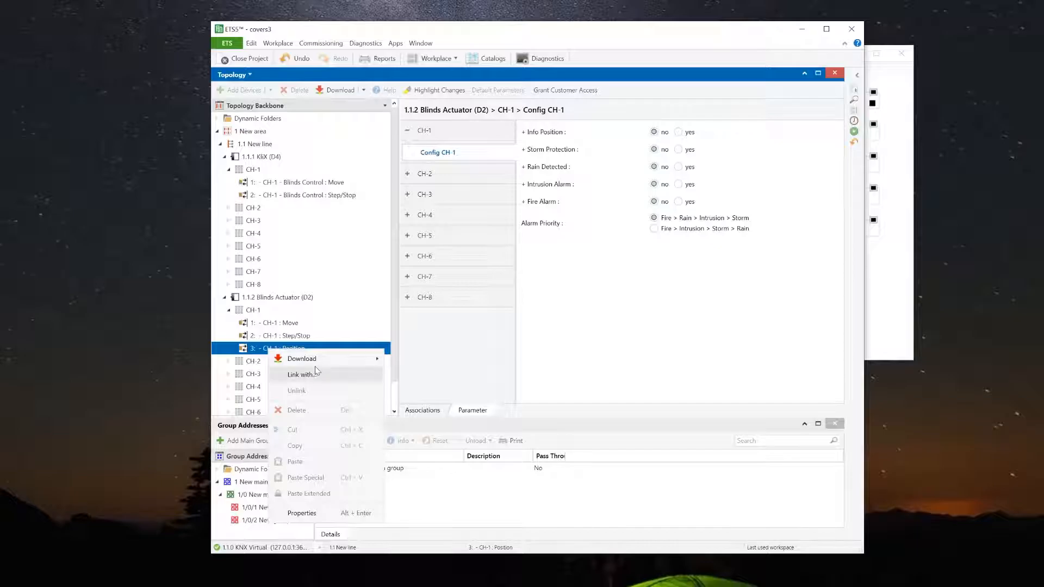
mouse_move(320, 364)
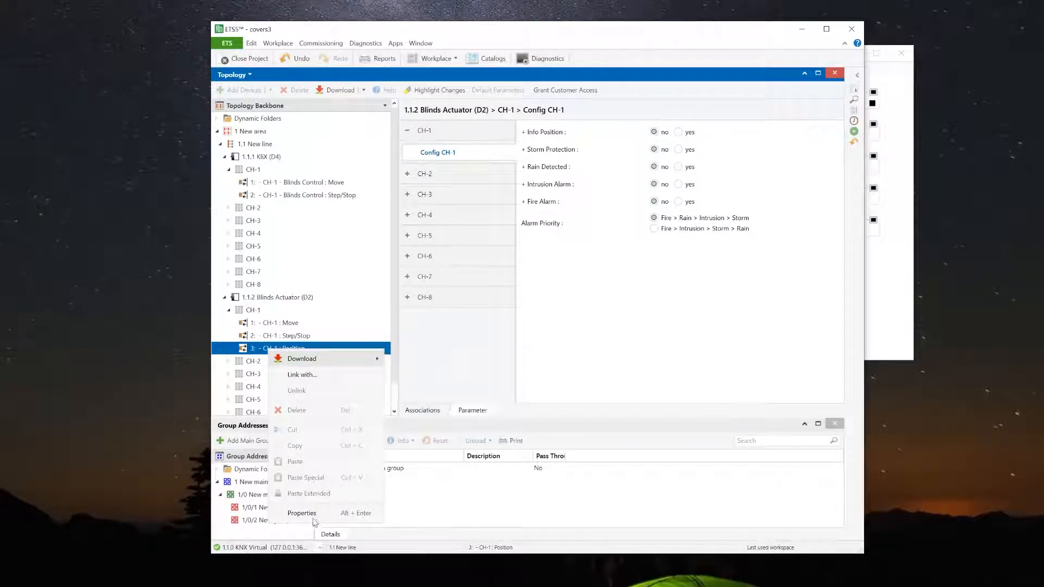
click(304, 375)
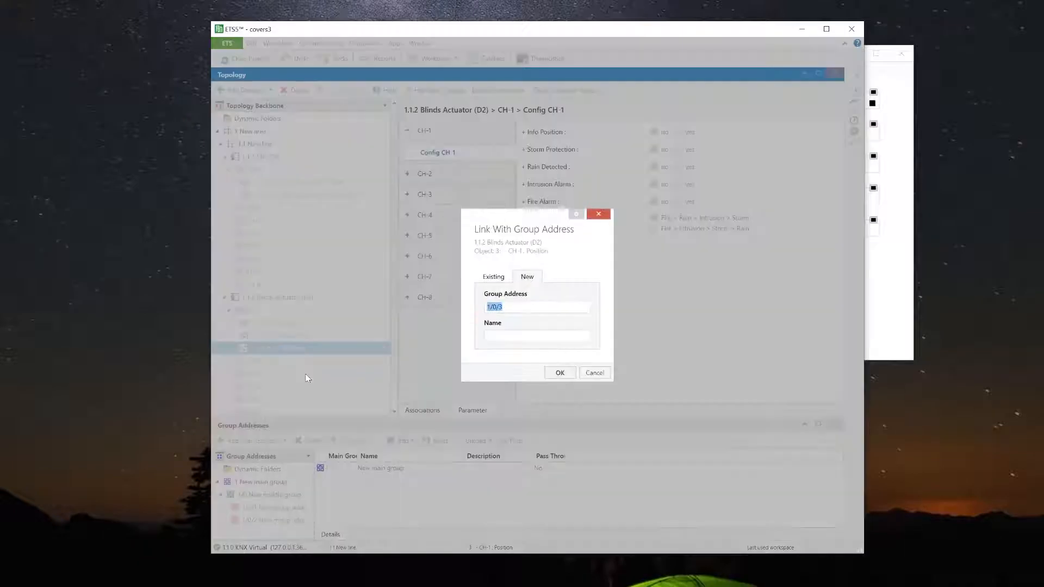
click(559, 373)
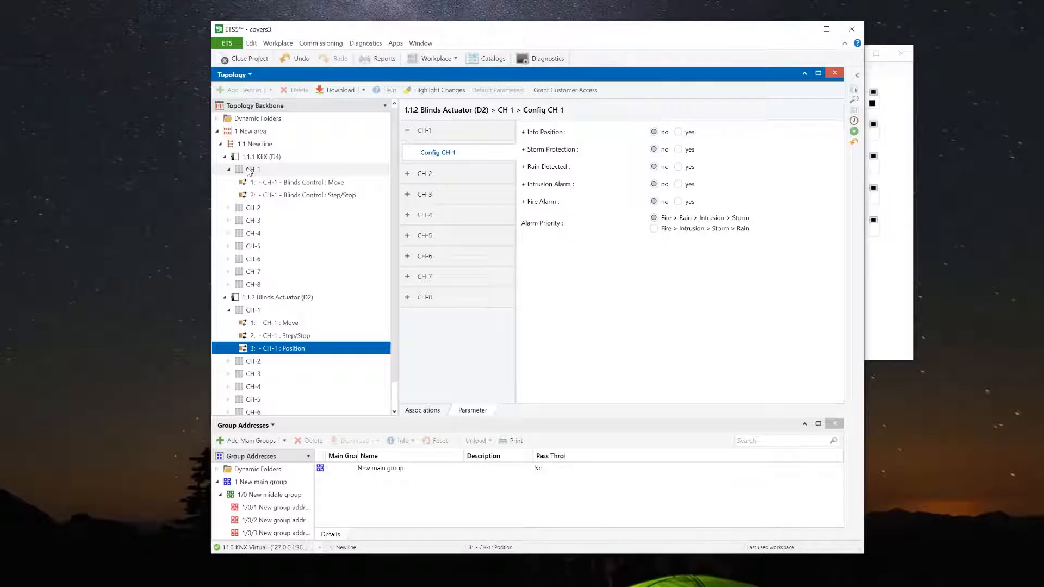
Start a full download to the 1.1.1 KliX (D4) and activate programming mode on device D4 in KNX Virtual.
click(250, 157)
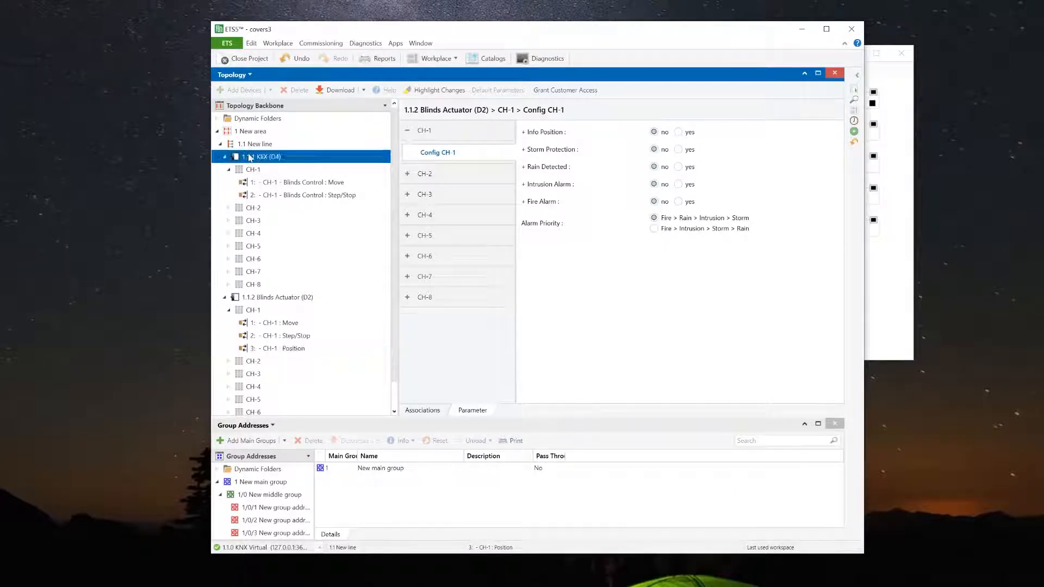
right_click(250, 157)
mouse_move(289, 169)
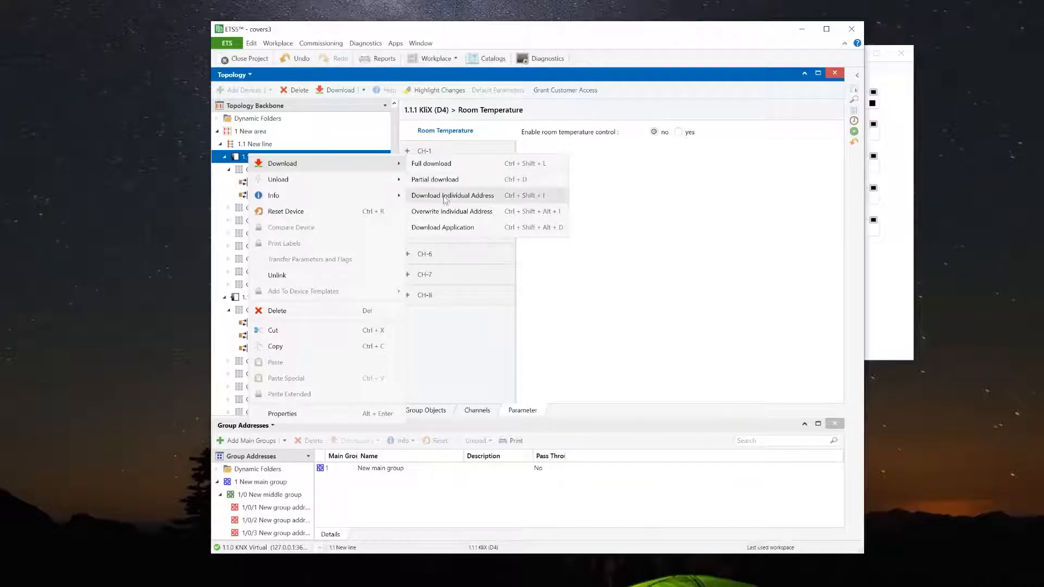
click(433, 166)
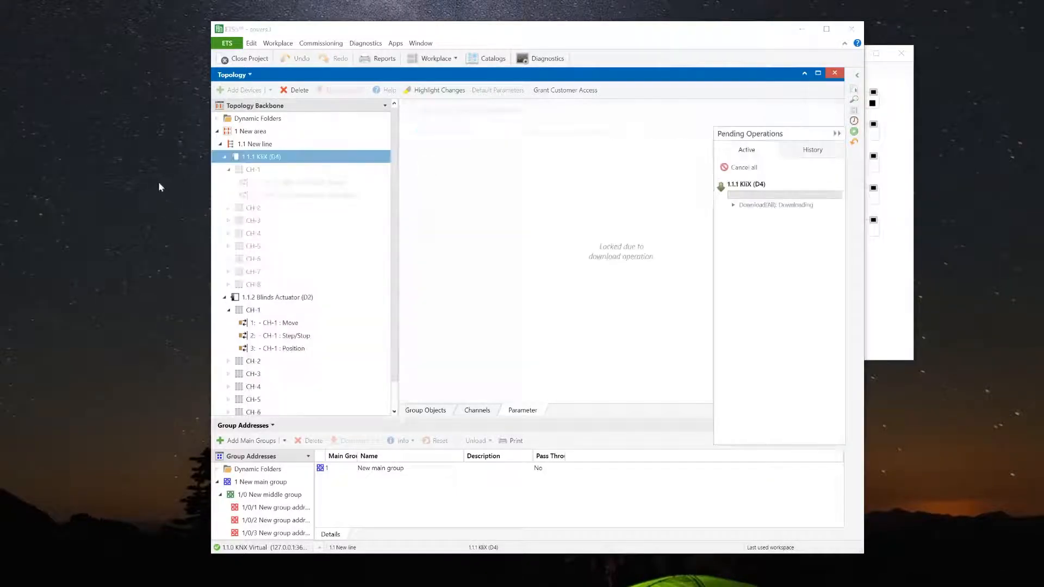
click(883, 298)
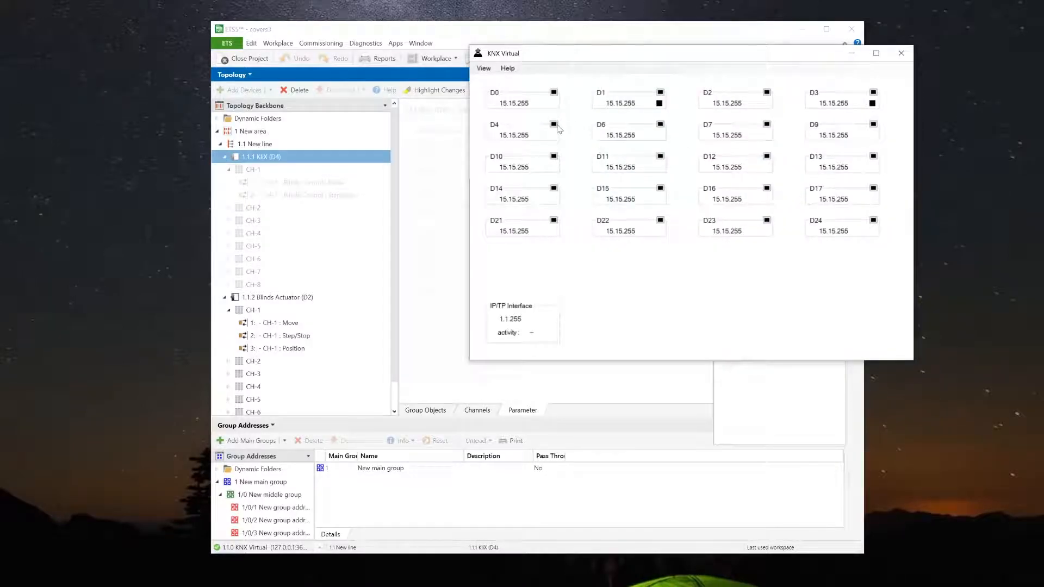
drag(625, 55, 395, 196)
click(324, 263)
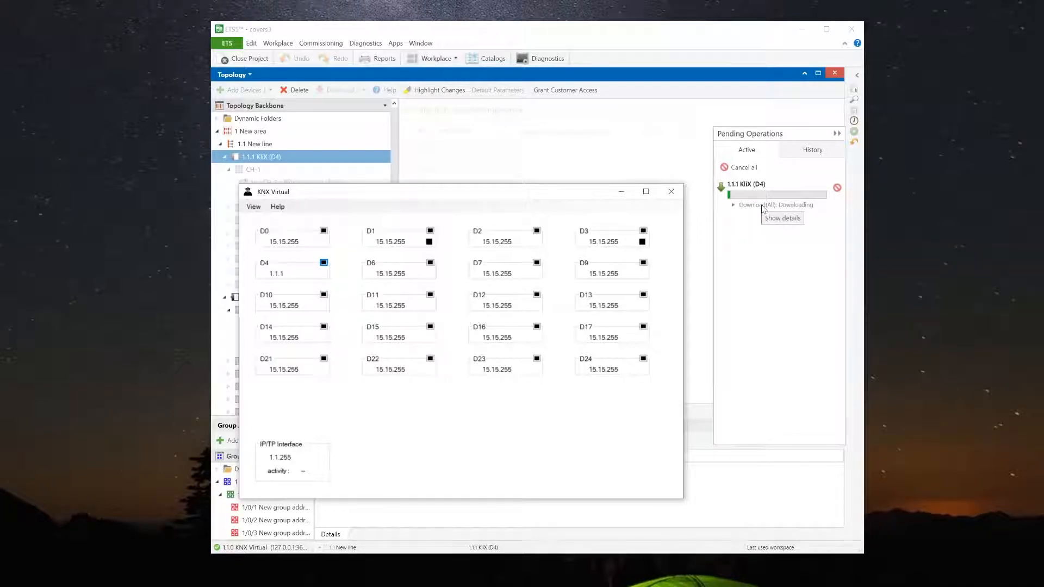
Run a full download to the 1.1.2 Blinds Actuator (D2), activating programming mode on device D2 in KNX Virtual.
drag(365, 194, 673, 182)
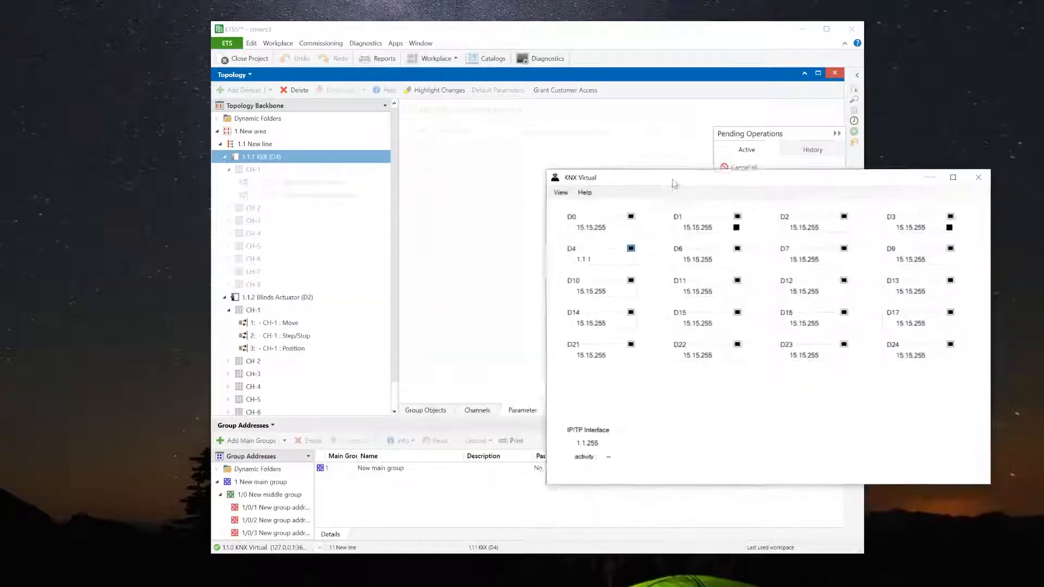
click(229, 171)
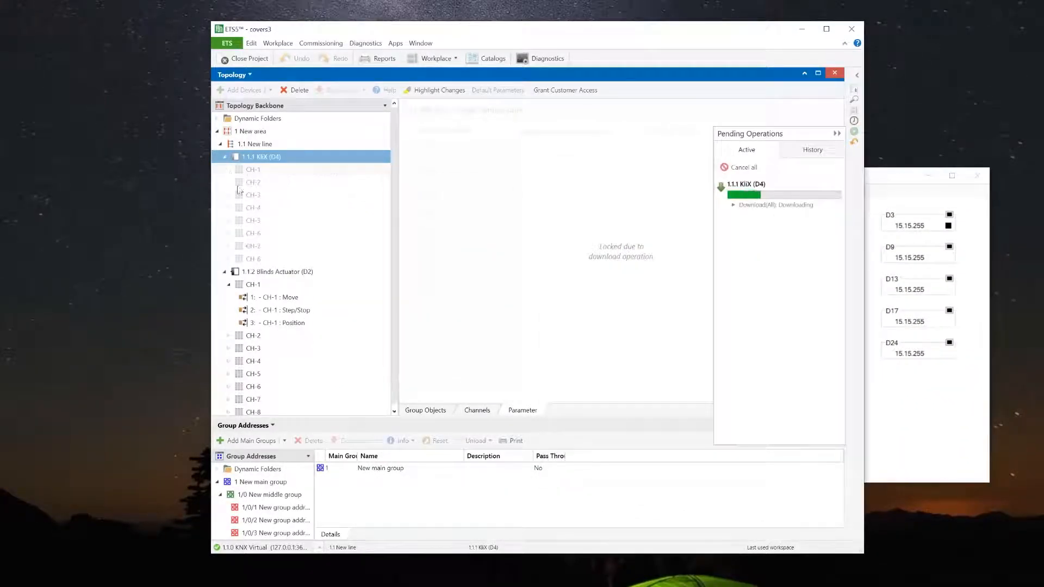
click(267, 274)
right_click(267, 274)
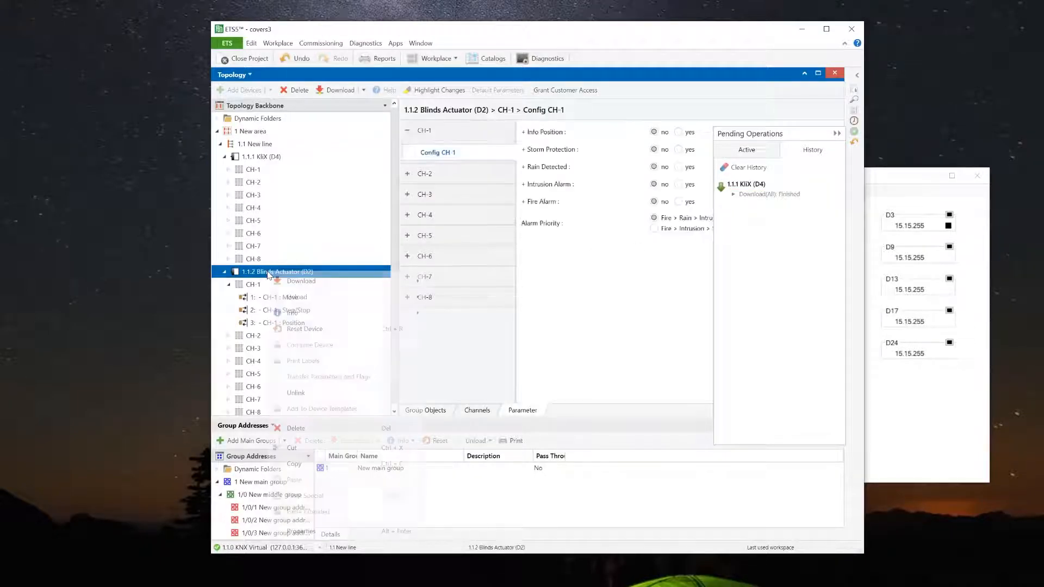
mouse_move(294, 288)
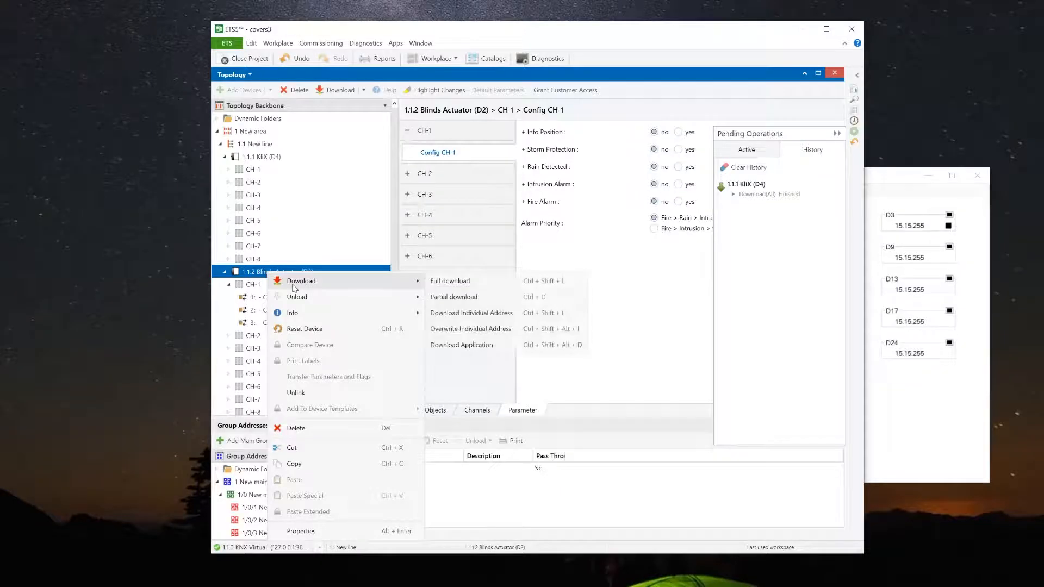
click(466, 281)
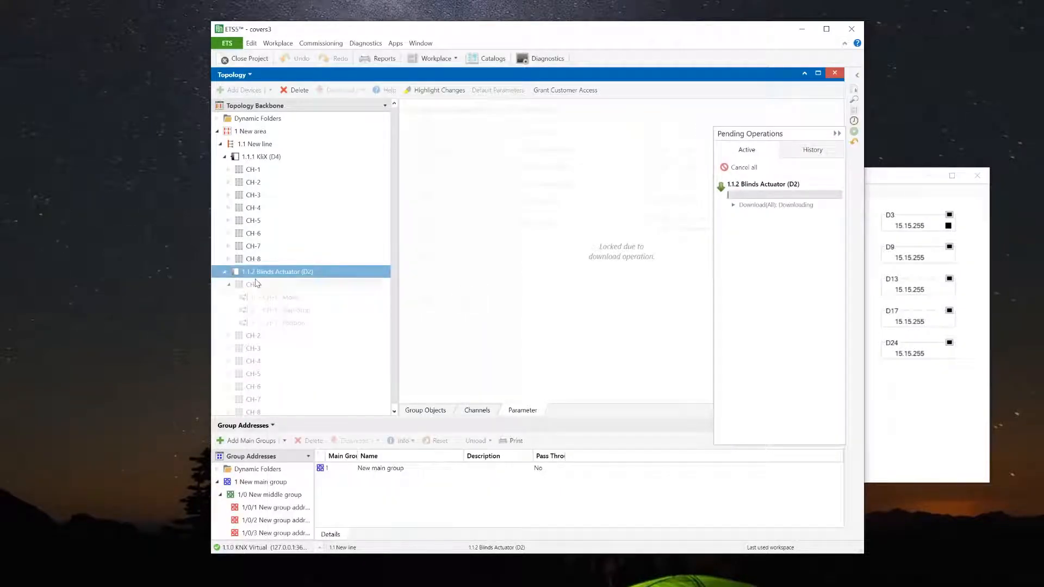
click(888, 183)
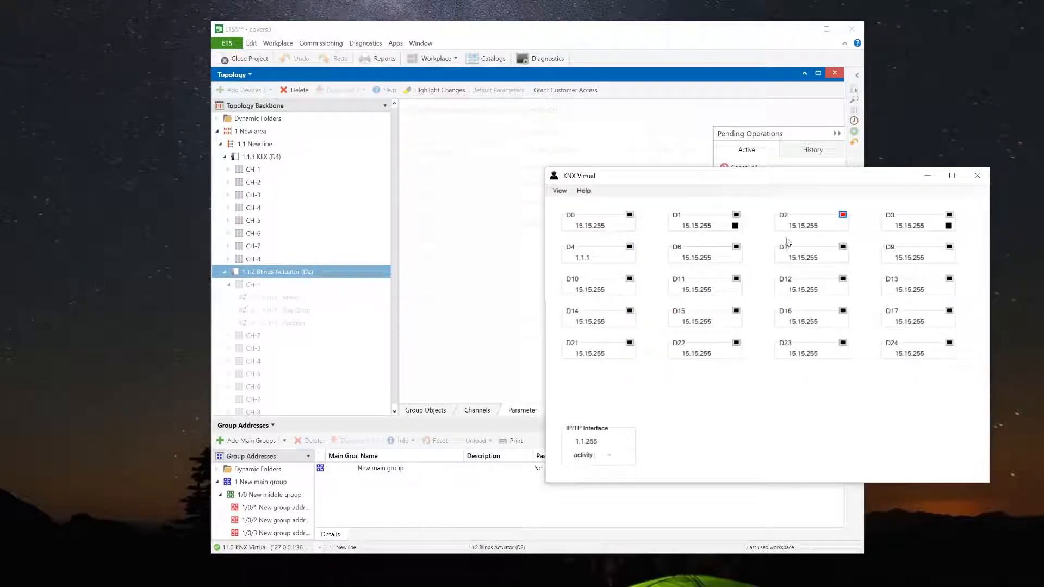
drag(781, 181, 762, 246)
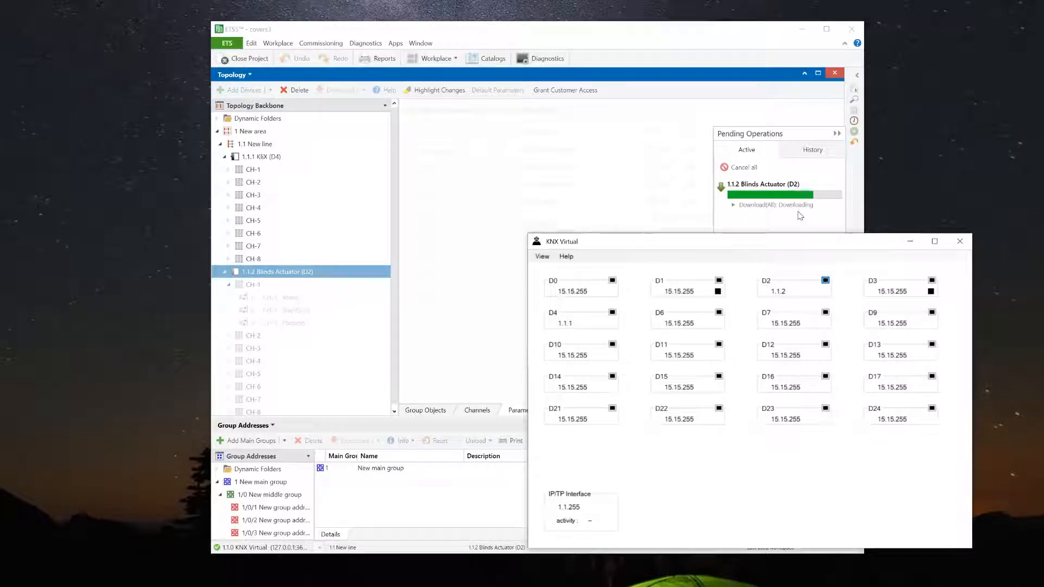
Switch KNX Virtual to the view with the KliX (D4) buttons and the lamps and blinds channels.
click(545, 261)
click(545, 260)
click(545, 259)
click(545, 259)
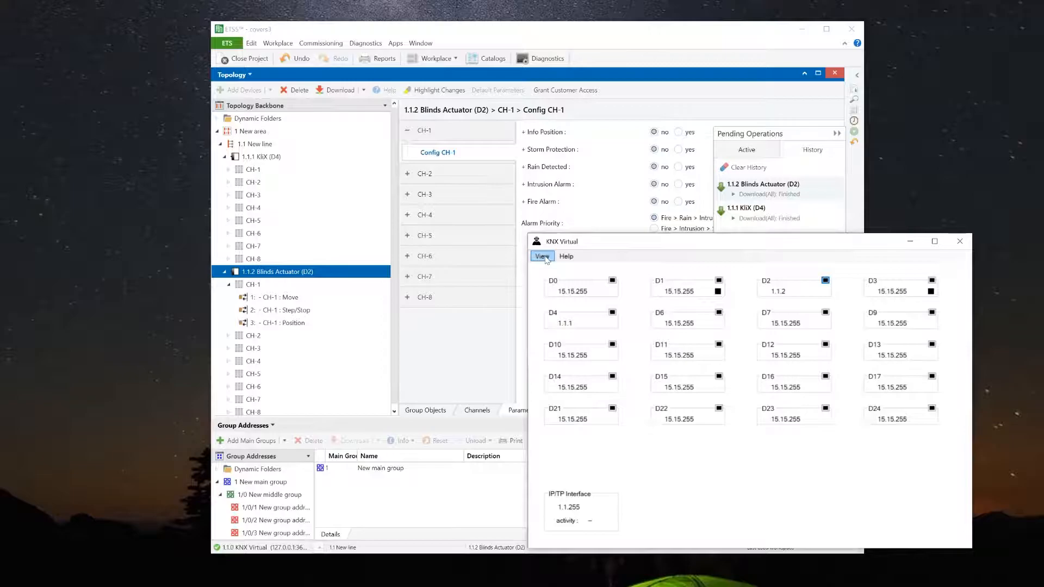
click(596, 36)
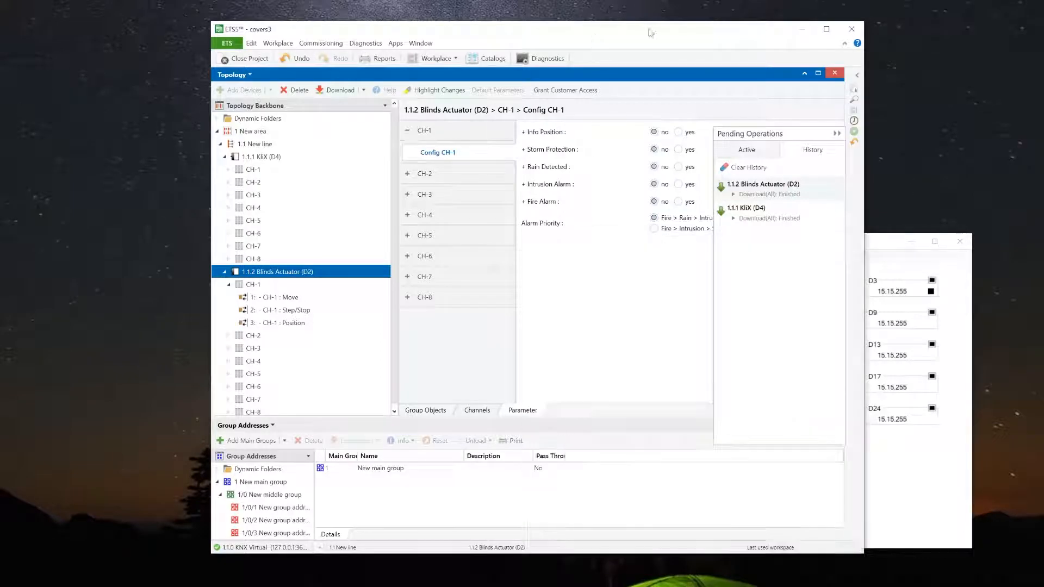
click(923, 276)
drag(557, 242, 506, 155)
click(488, 160)
click(504, 173)
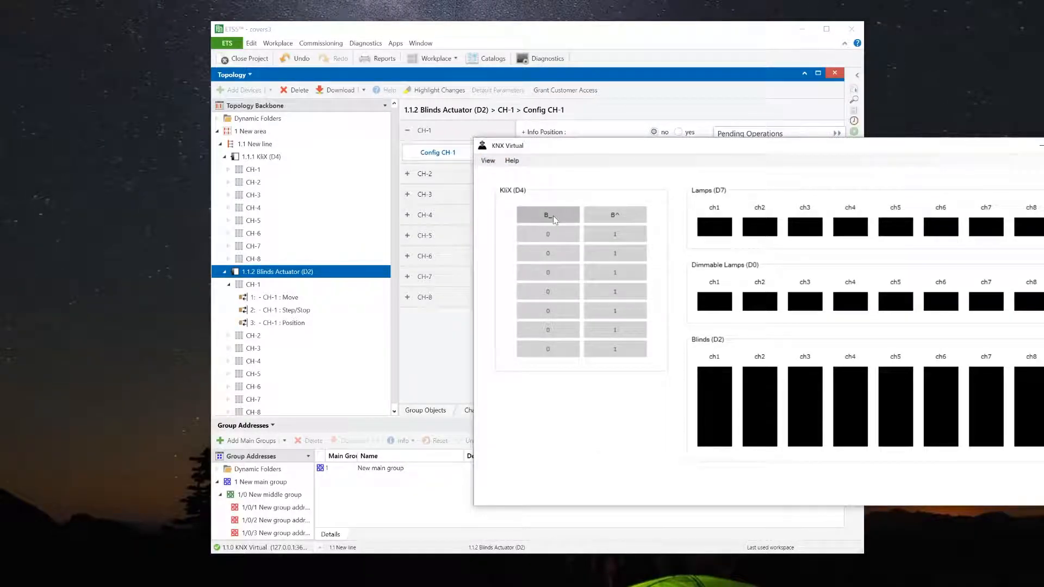
Test the channel 1 blind by lowering it with the first KliX B_ button and operating the matching B^ button.
click(552, 216)
click(546, 219)
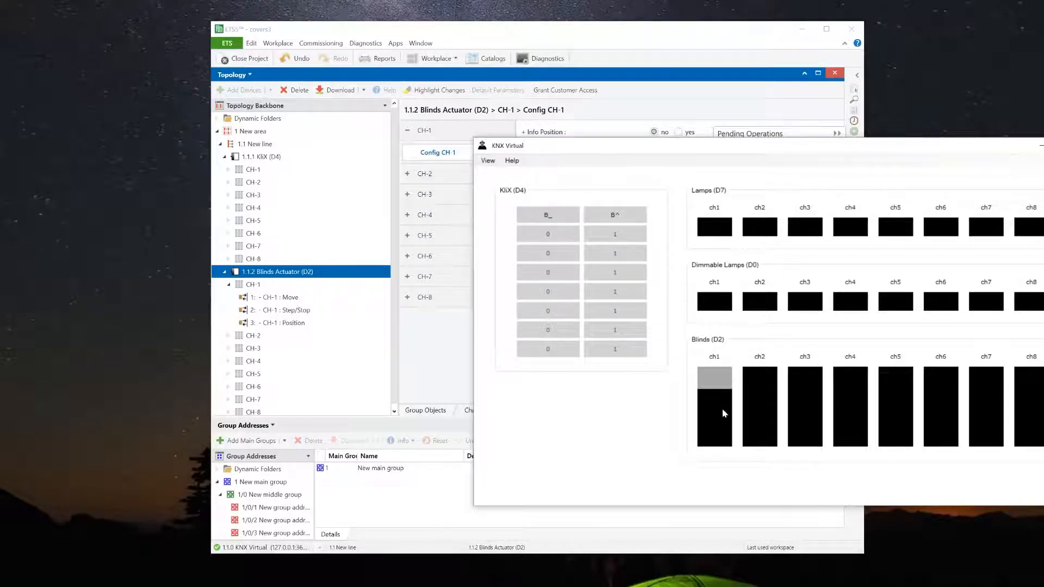
click(557, 219)
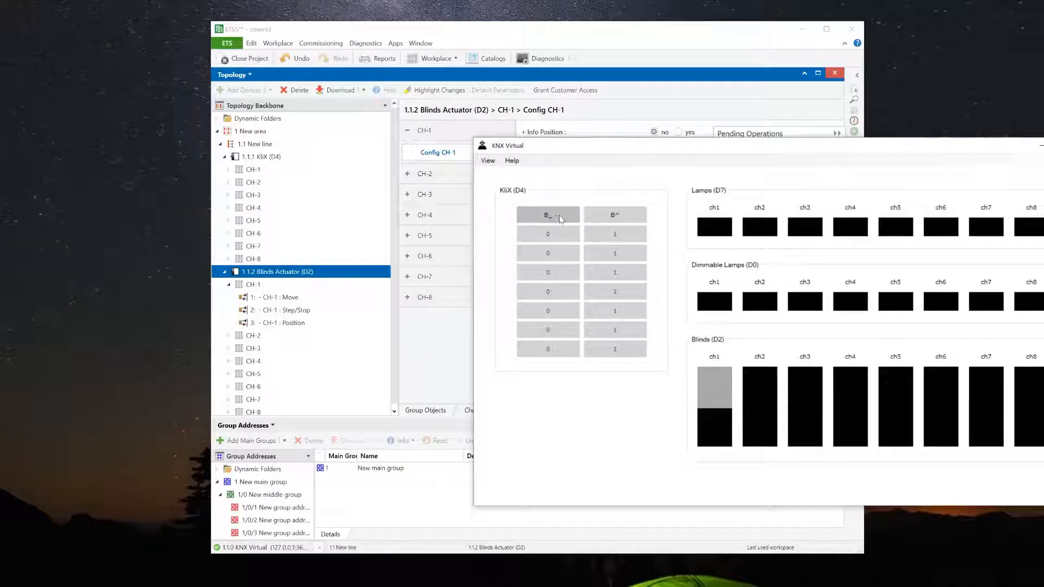
click(620, 219)
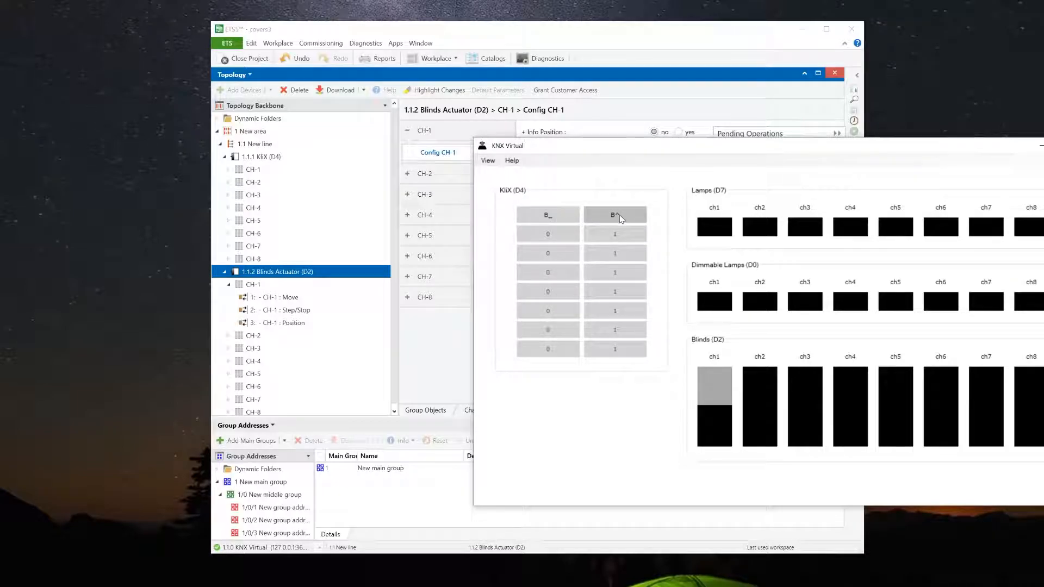
click(620, 219)
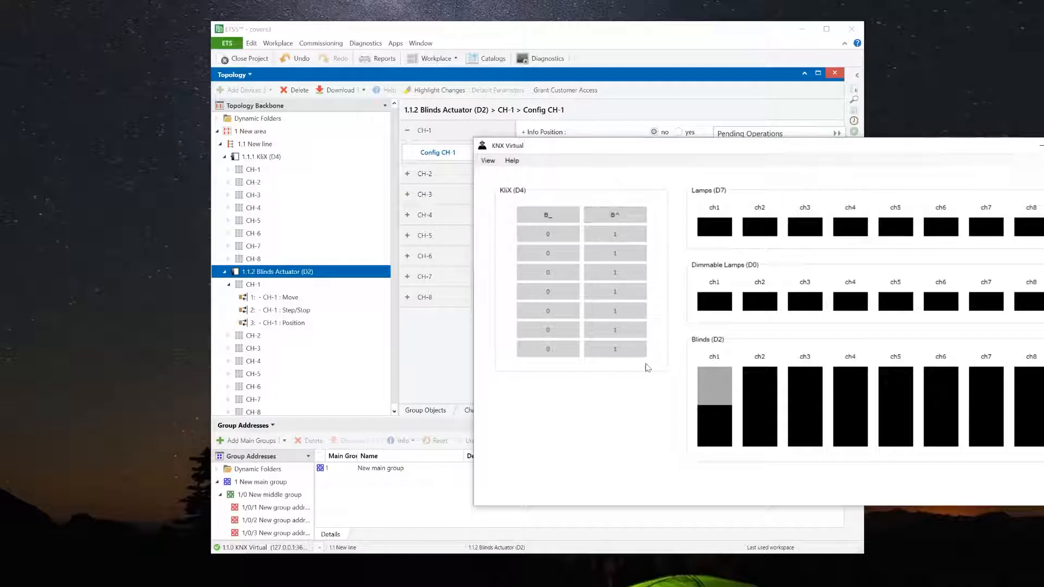
Move the KNX Virtual window fully into view and operate the channel 1 blind down and up again from the KliX.
drag(716, 151, 594, 119)
click(493, 182)
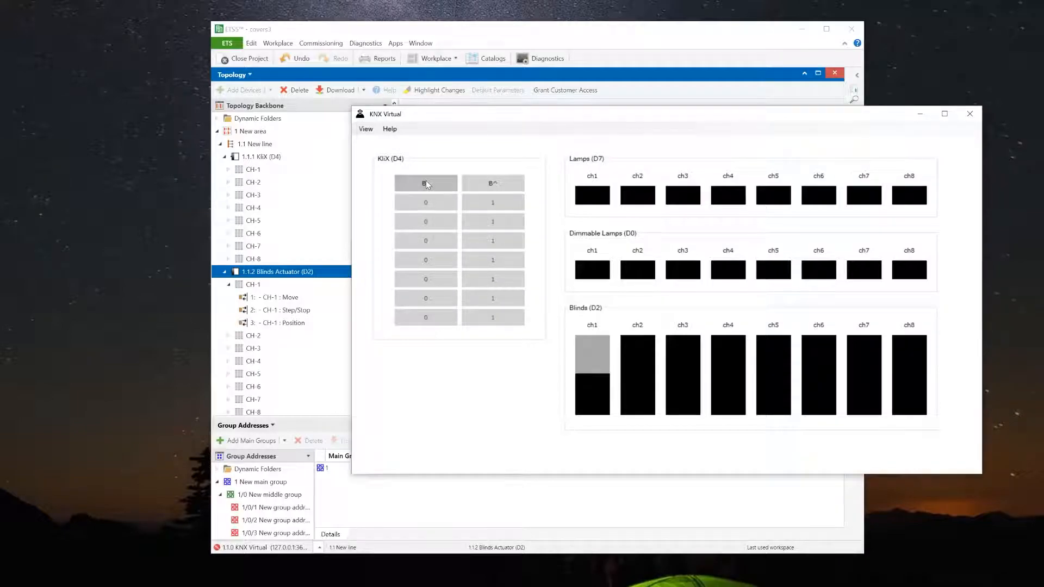
click(428, 185)
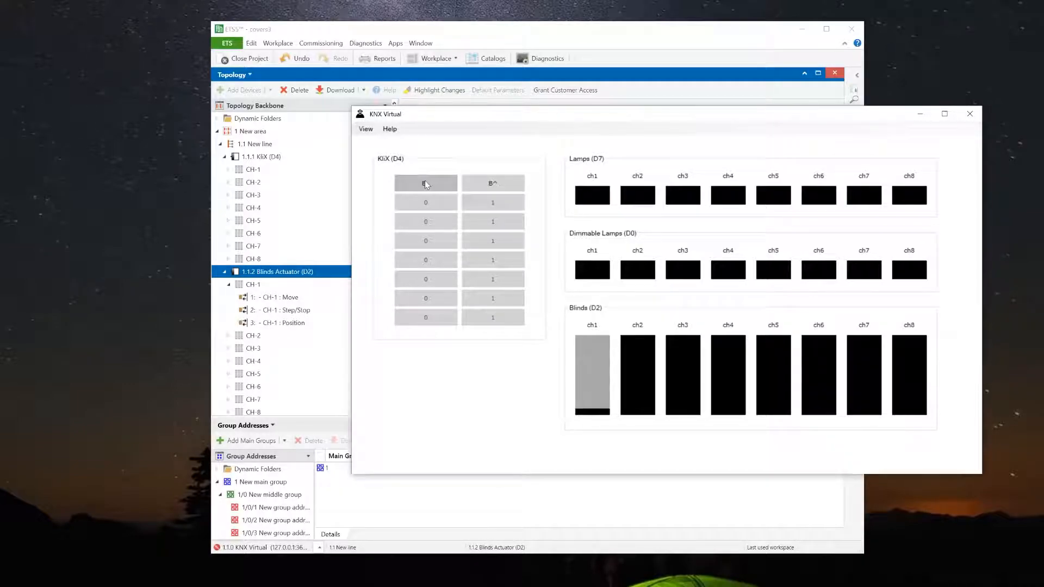
click(496, 182)
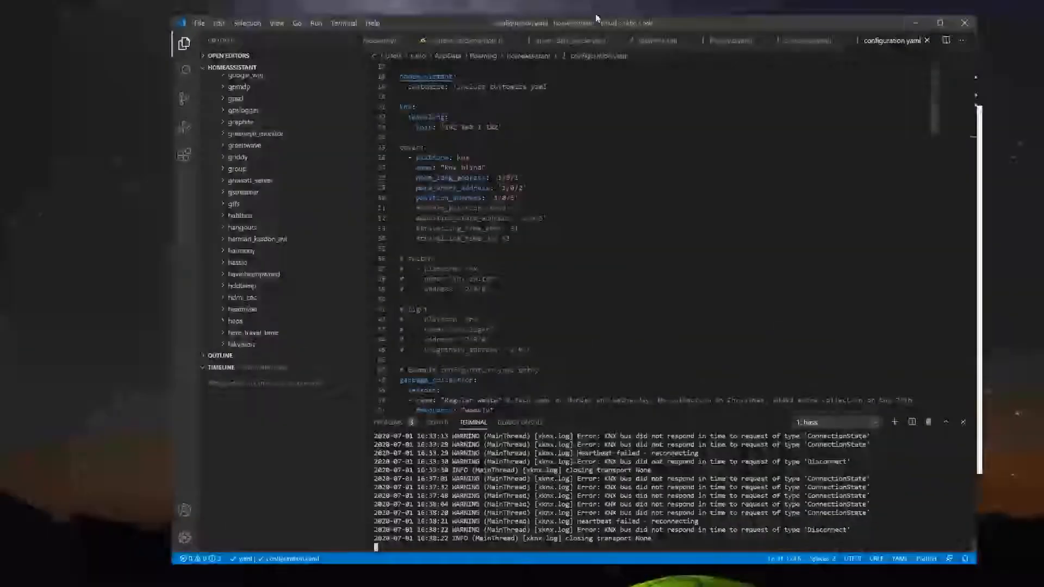
Switch to configuration.yaml in Visual Studio Code and place its window beside the ETS5 project tree and group addresses.
drag(516, 26, 761, 91)
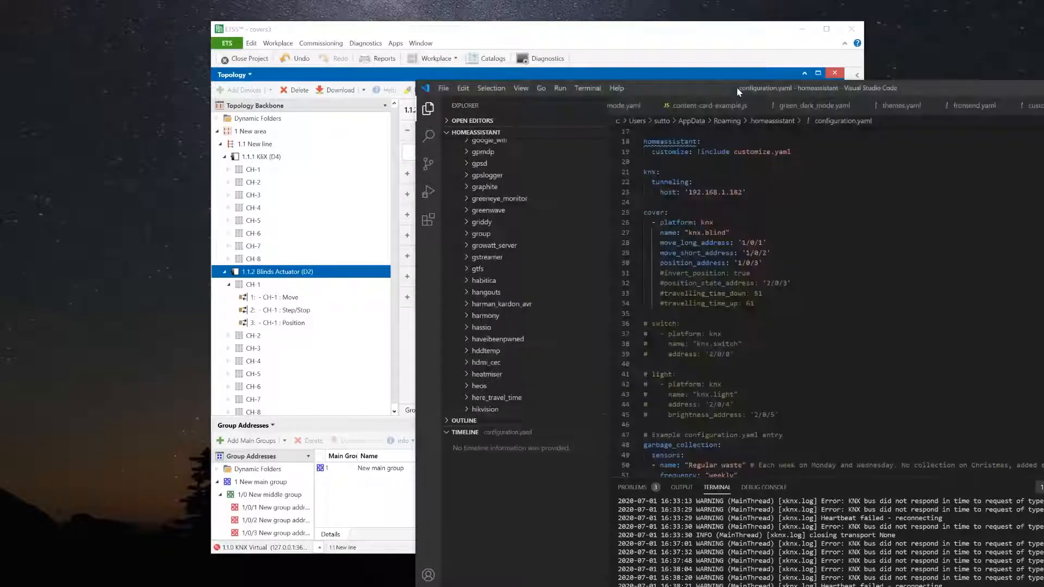
click(739, 88)
drag(739, 87, 709, 47)
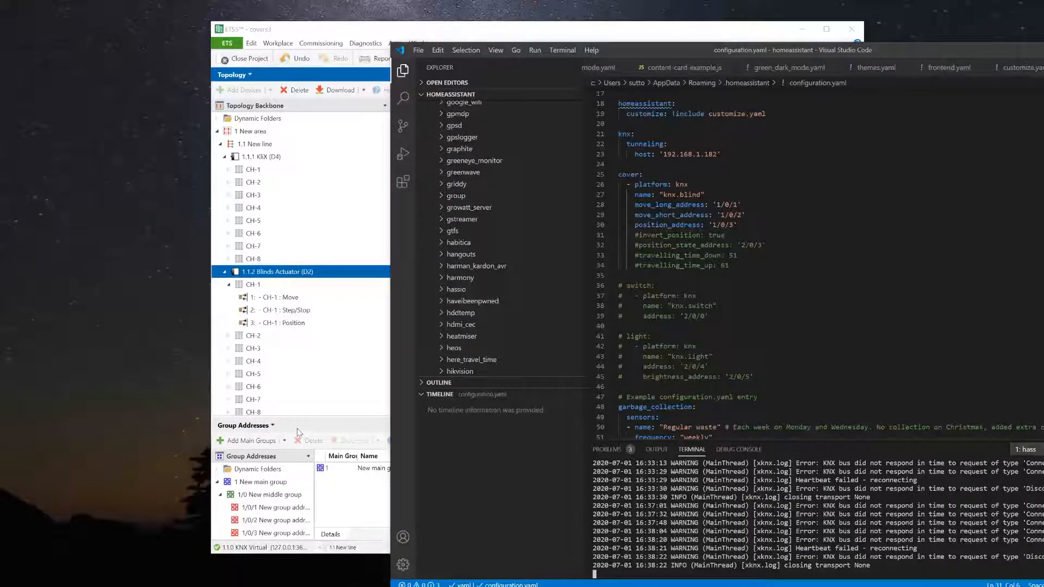
Enlarge the group addresses area and compare the associations of 1/0/1, 1/0/2 and 1/0/3 with the knx cover addresses in configuration.yaml.
click(320, 418)
drag(320, 418, 326, 364)
click(296, 477)
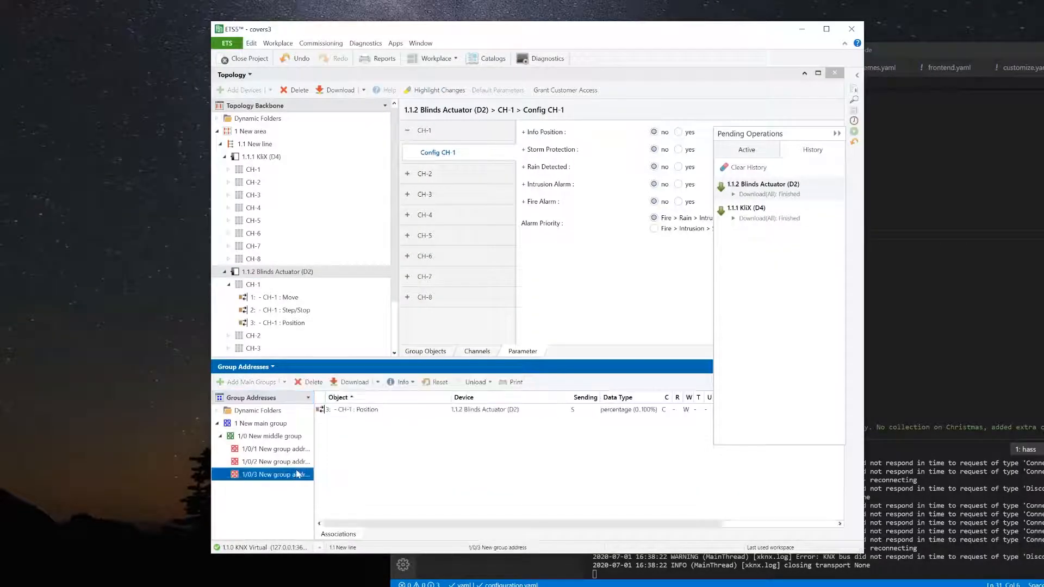
click(936, 54)
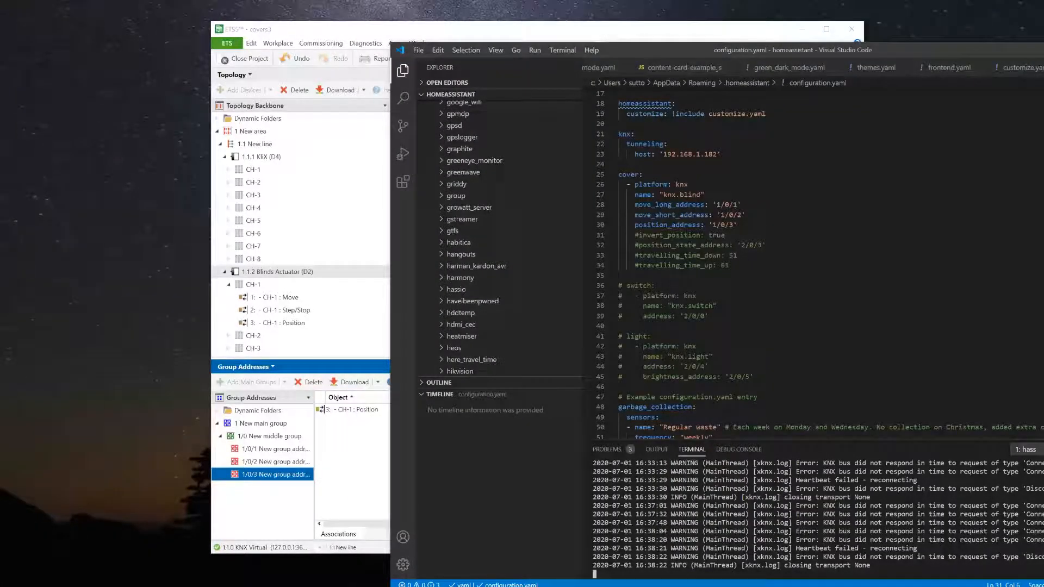
click(274, 451)
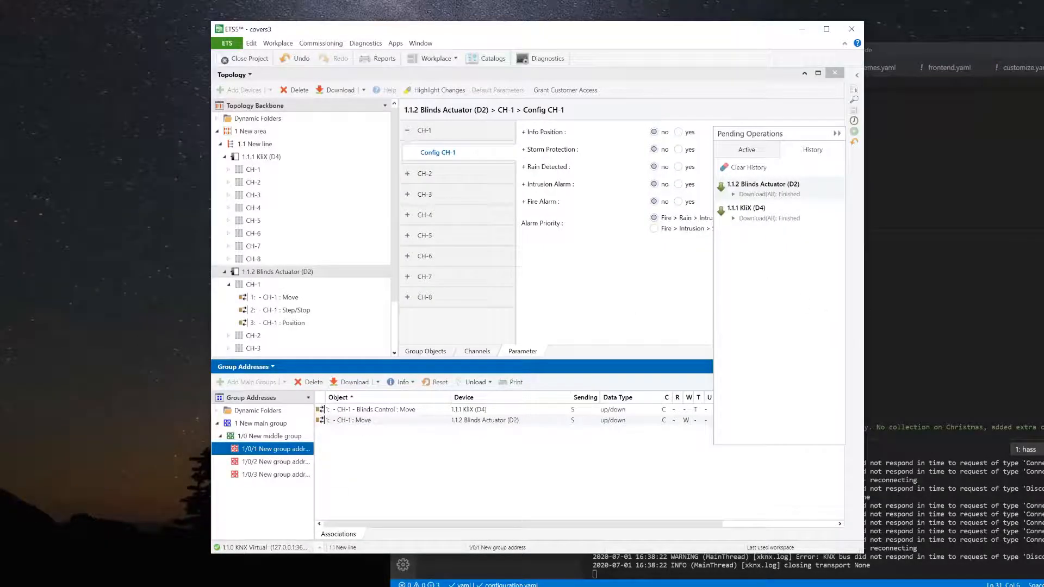
click(925, 306)
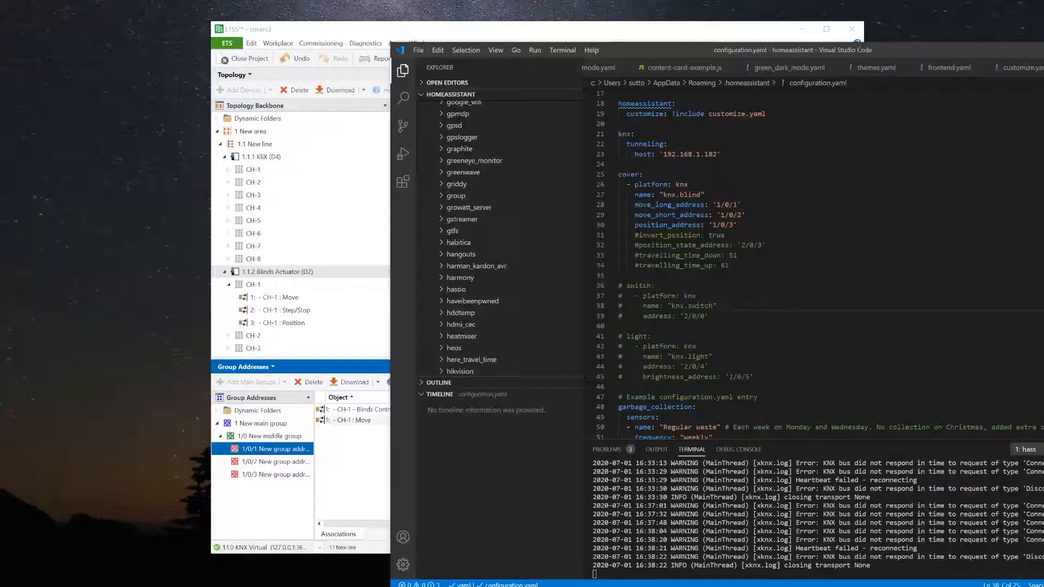
click(278, 463)
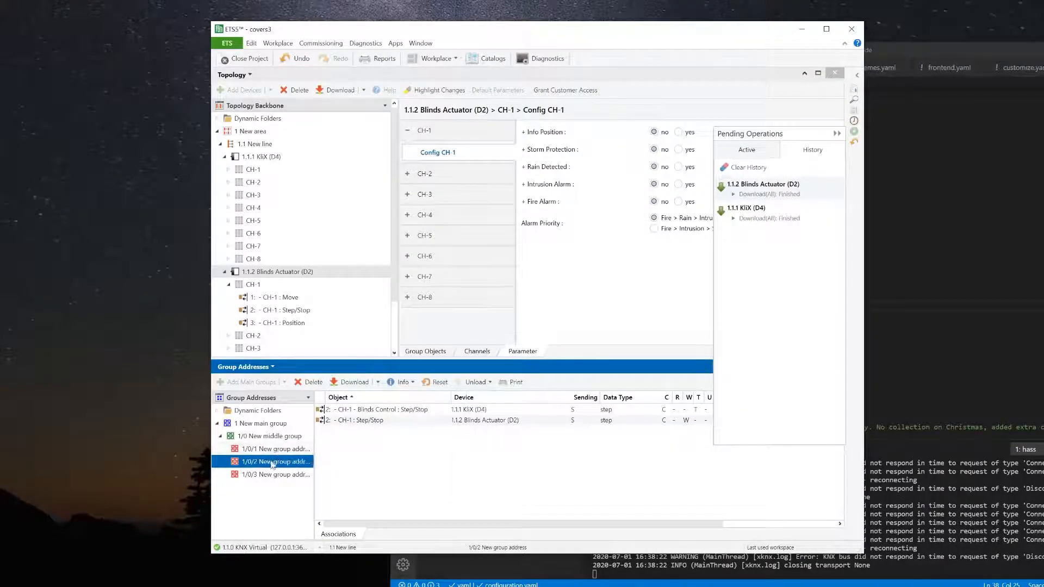
click(921, 387)
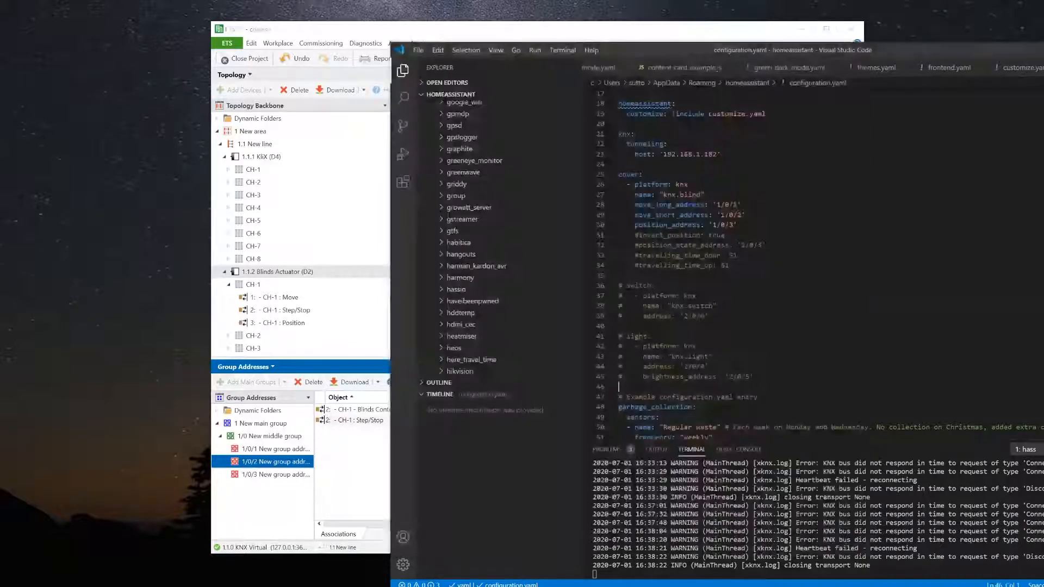
click(280, 451)
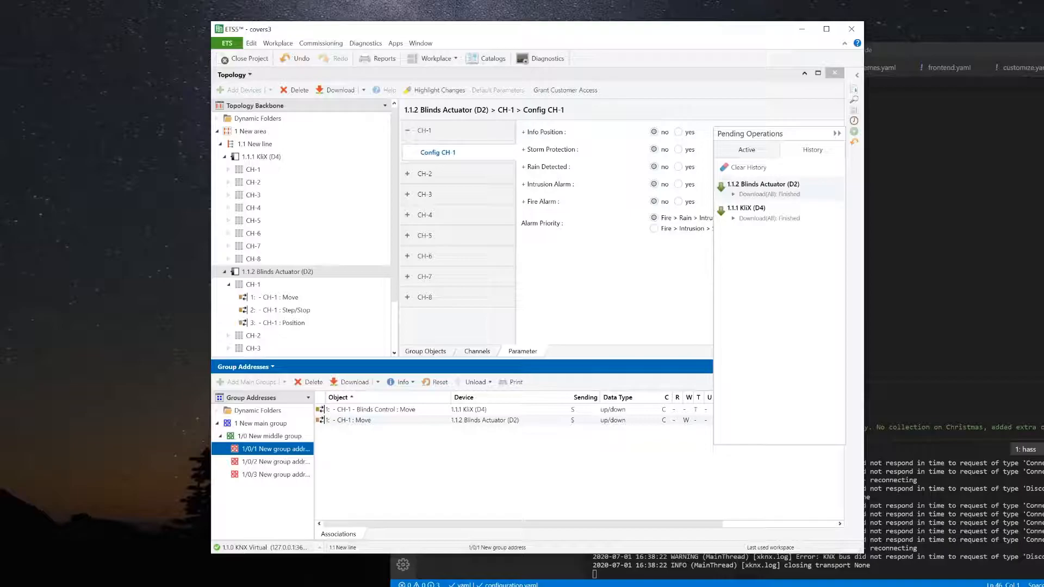
key(alt+Tab)
click(618, 326)
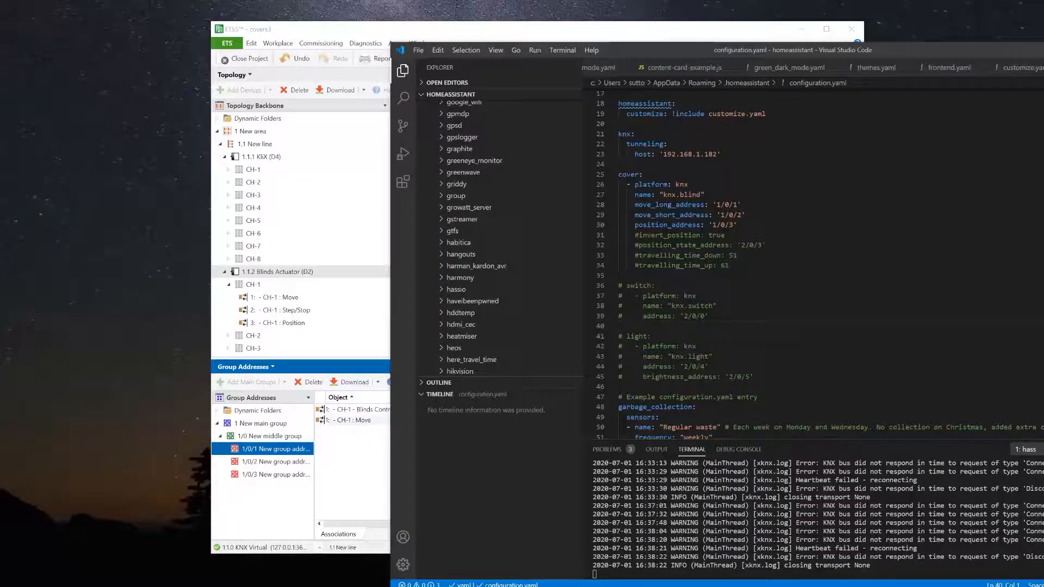
Close Visual Studio Code, start it again with configuration.yaml, and move its window over the ETS5 project.
drag(764, 54, 501, 66)
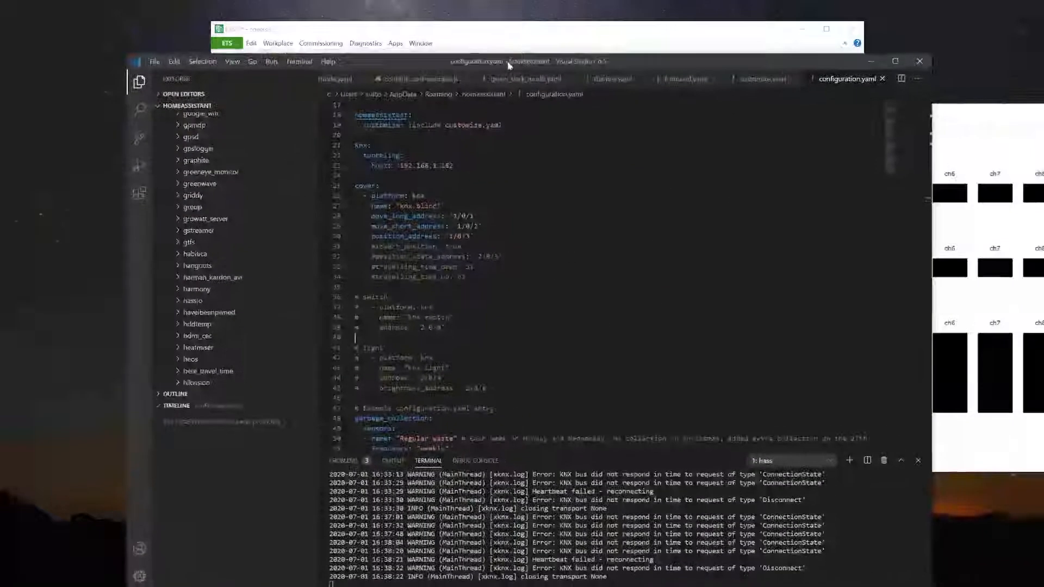
click(924, 65)
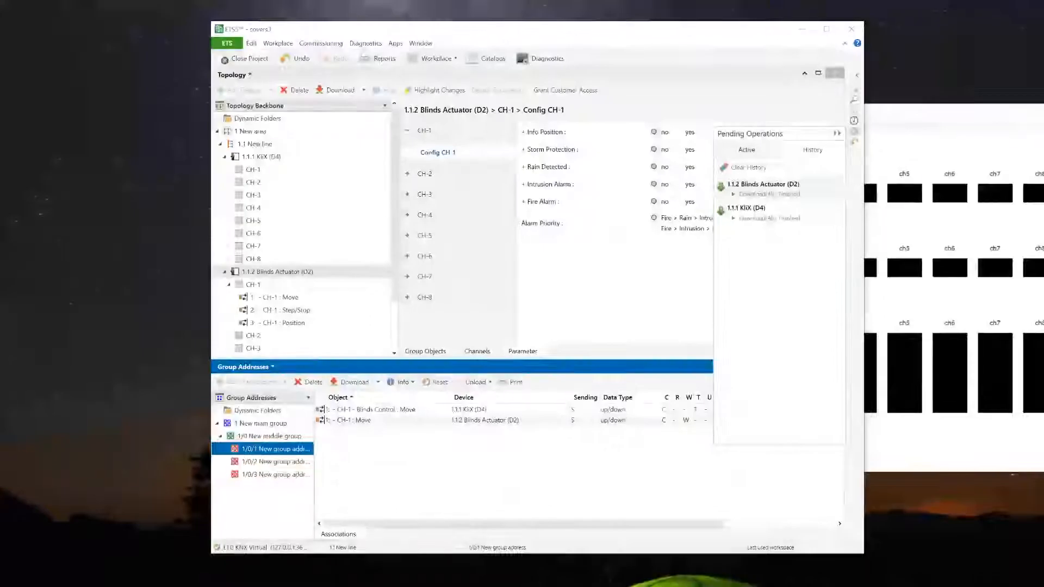
key(super+s)
text(code)
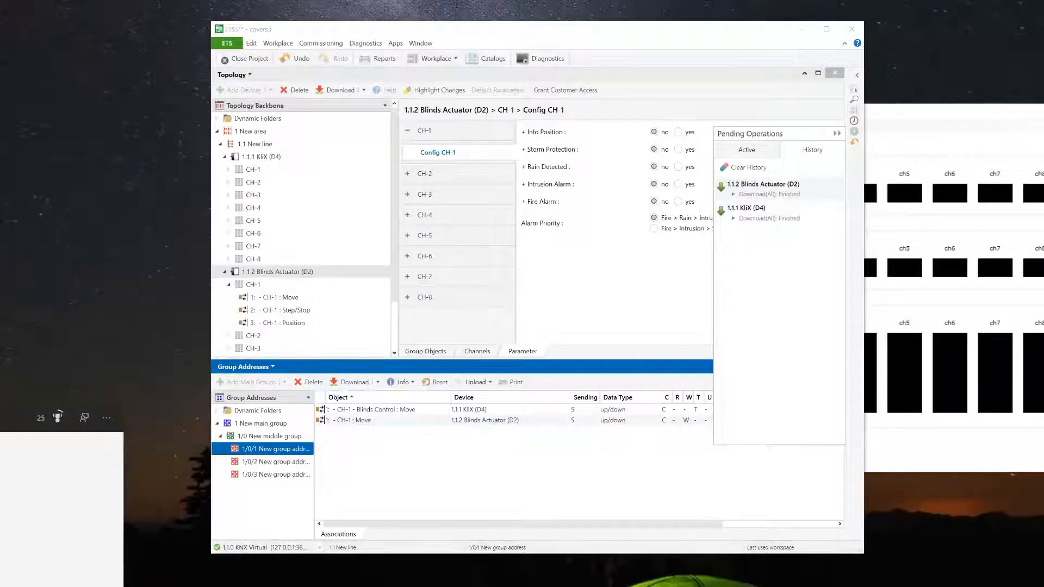
key(Return)
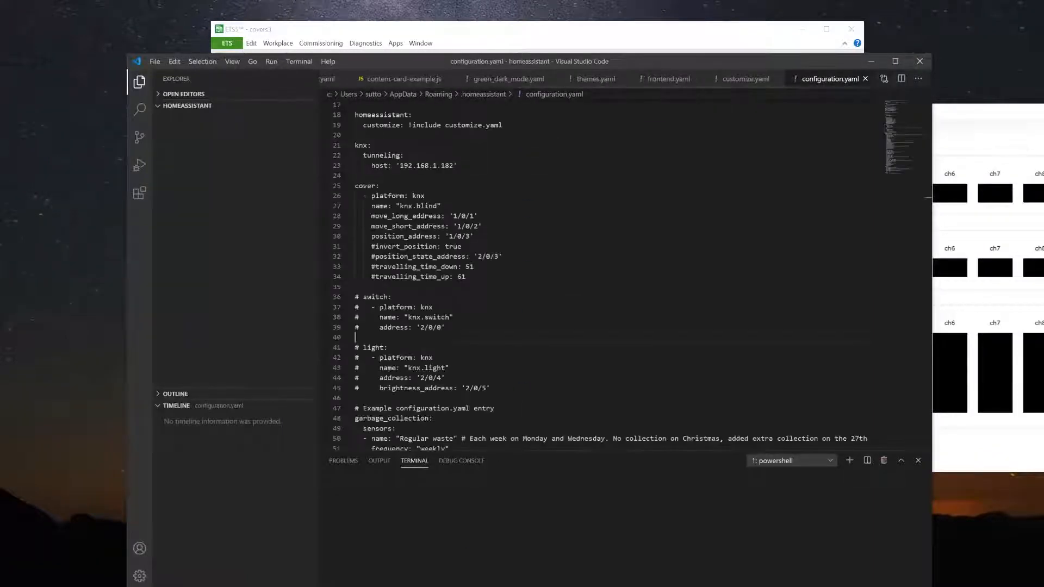
drag(555, 65, 629, 39)
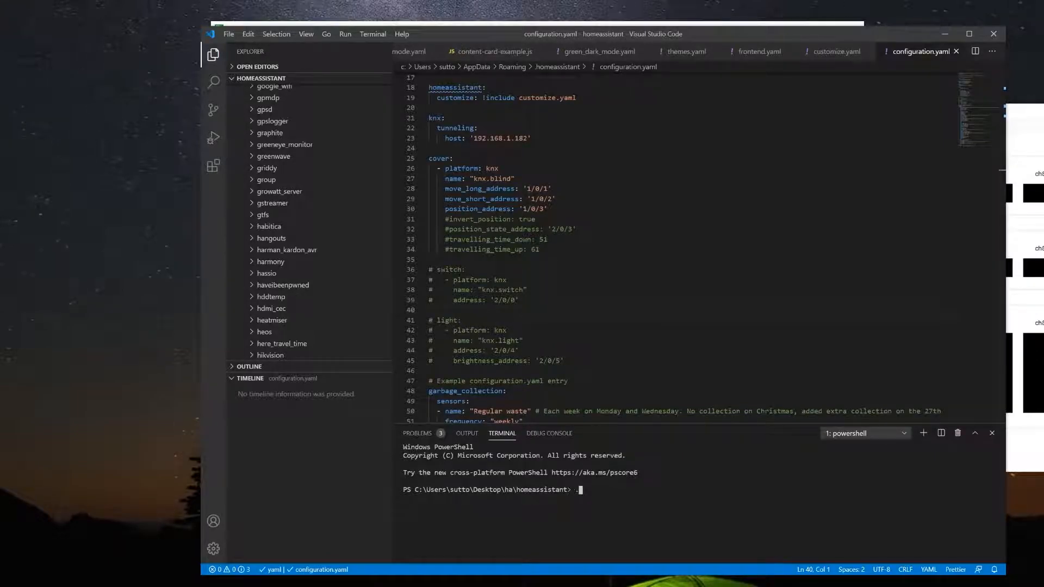
Activate the homeassistant virtual environment in the terminal by running .\Scripts\activate.
key(Tab)
text(activate)
key(Return)
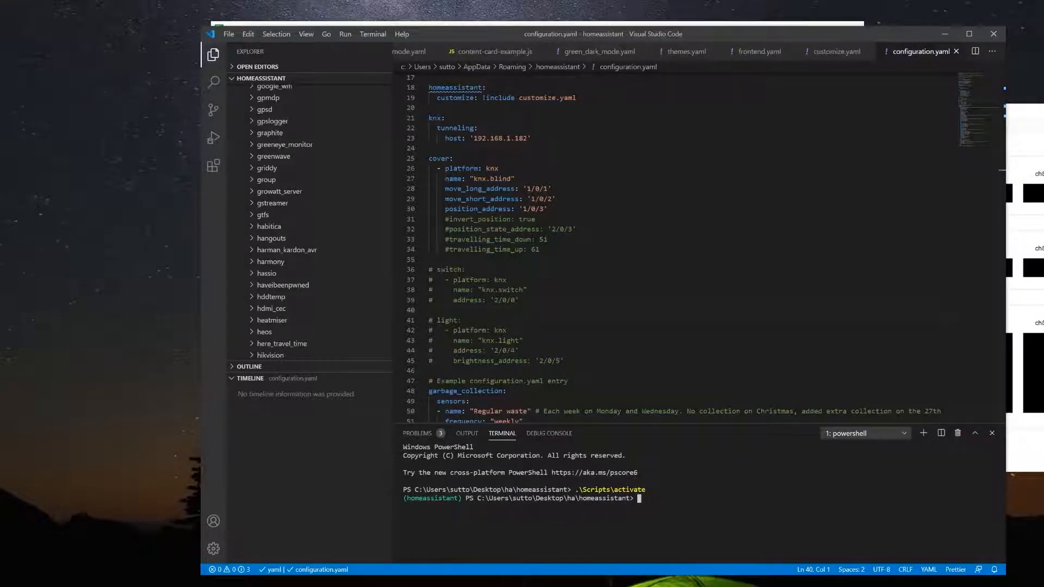
Switch to the browser and examine the example configuration.yaml entry in the KNX Cover documentation.
key(alt+Tab)
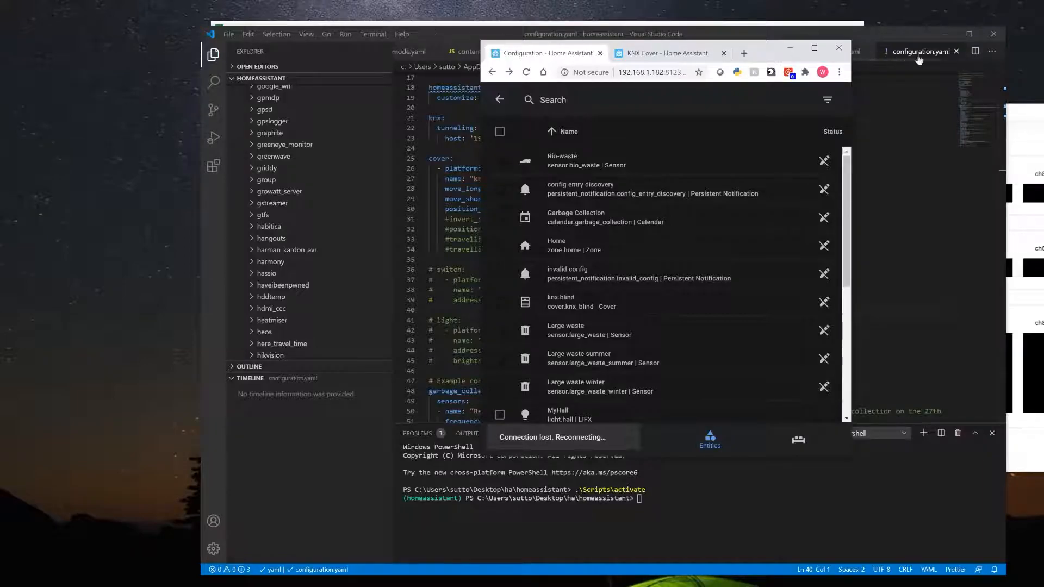
click(922, 37)
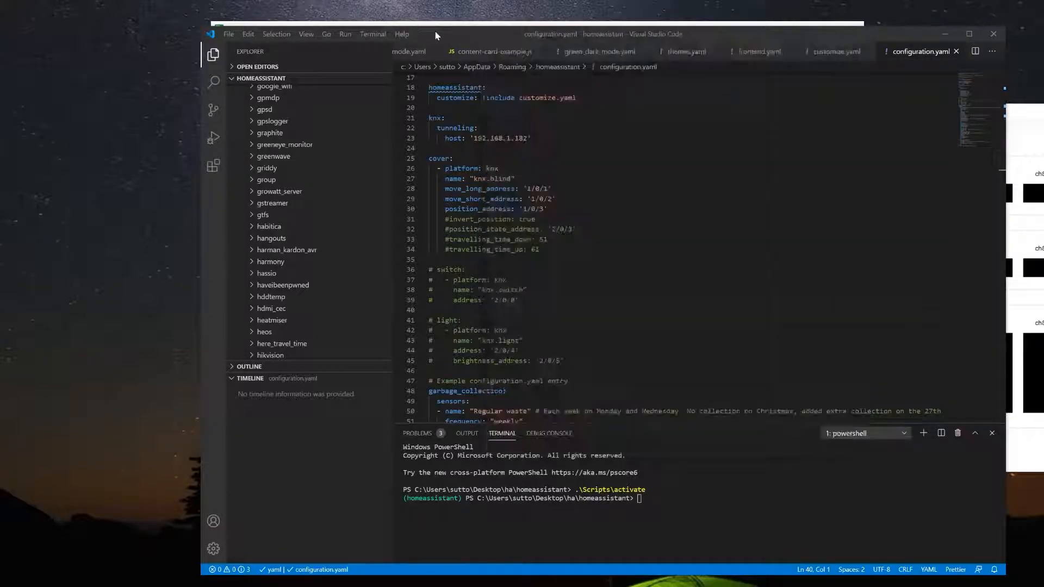
click(944, 34)
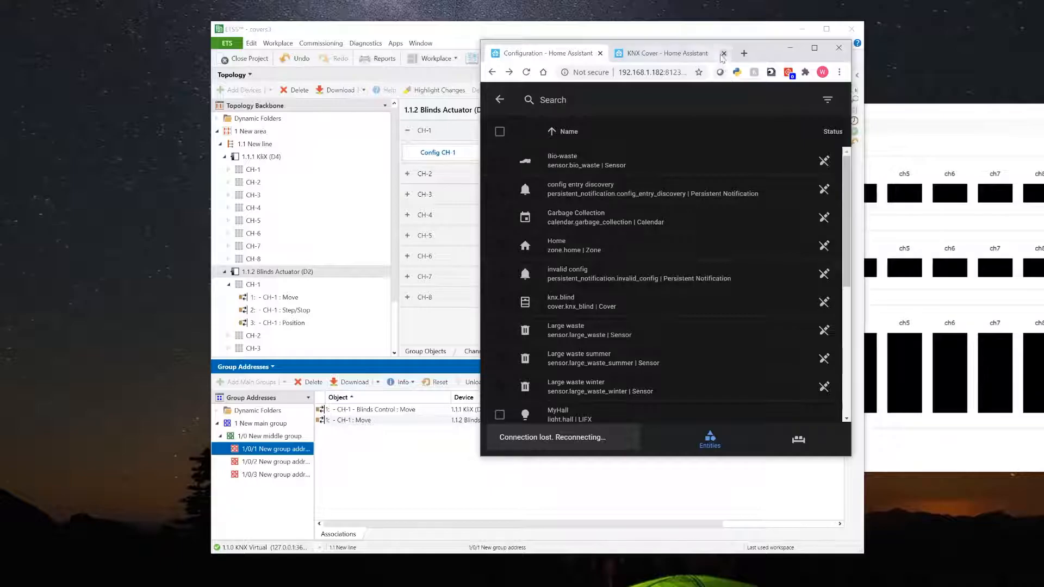
click(668, 57)
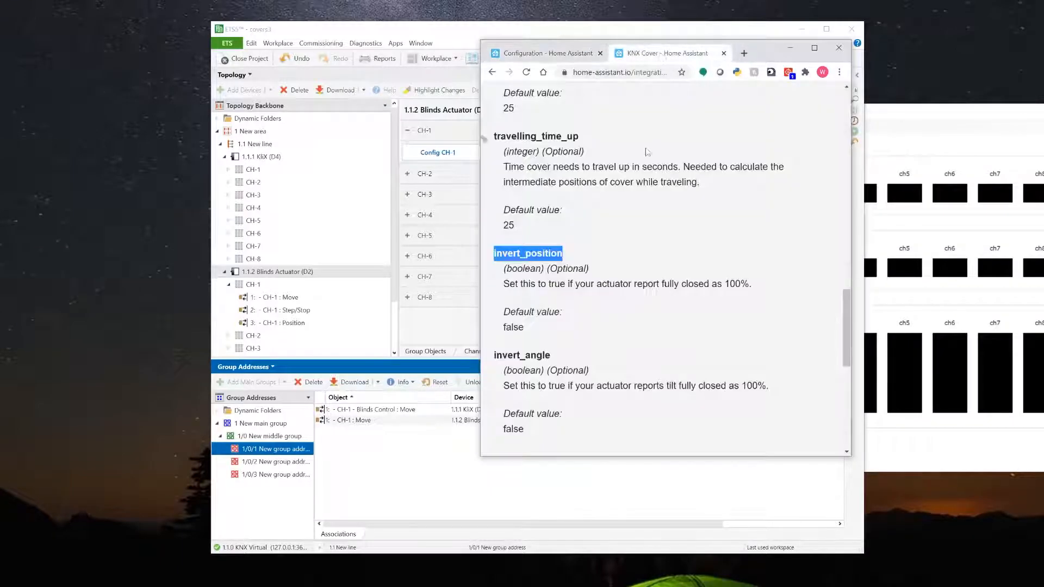
scroll(650, 220, up, 10)
scroll(650, 218, up, 10)
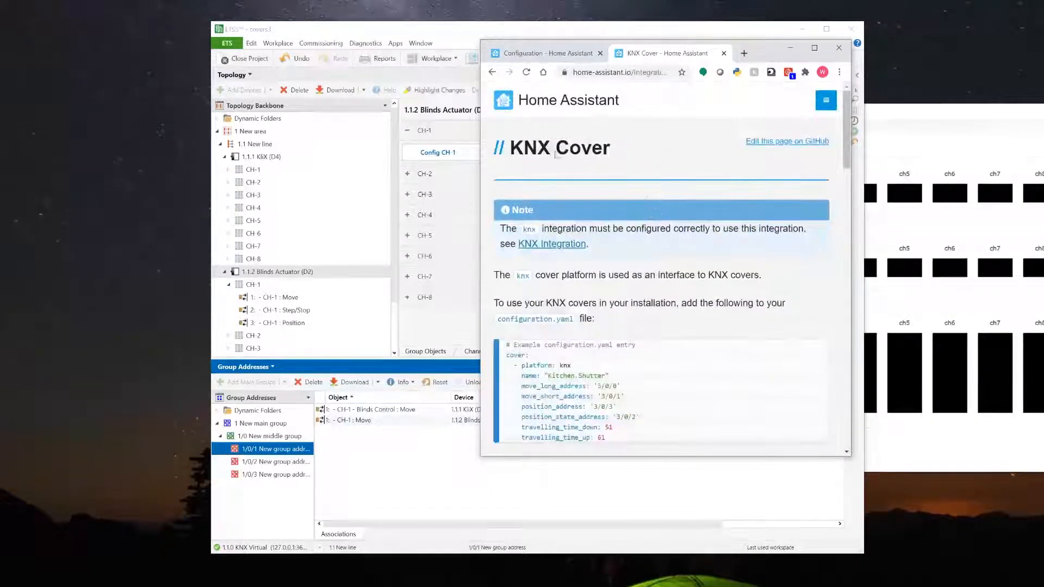
scroll(540, 313, down, 4)
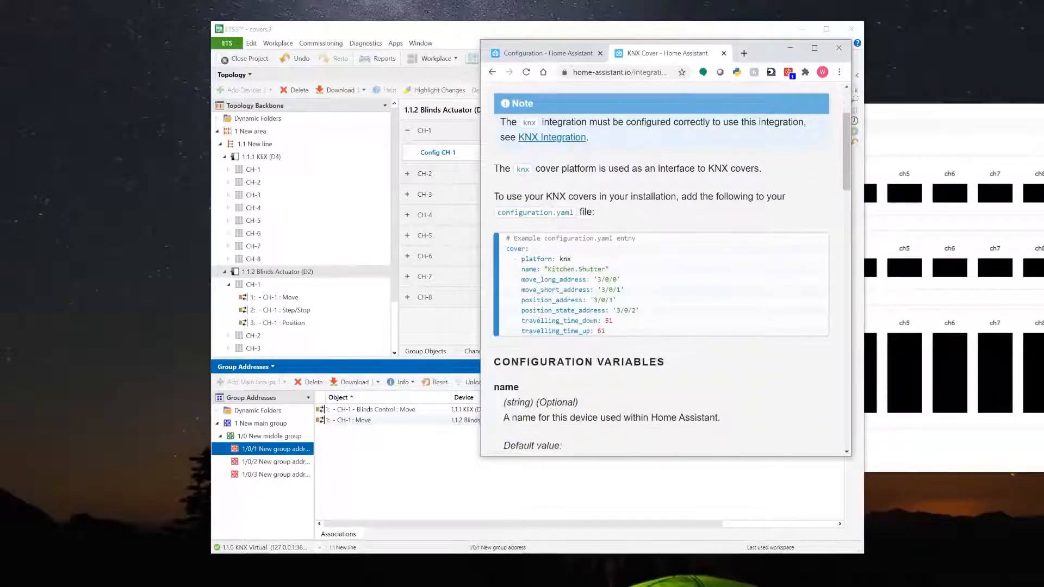
Start Home Assistant by running hass in the Visual Studio Code terminal, then return to its entities list in the browser.
click(522, 55)
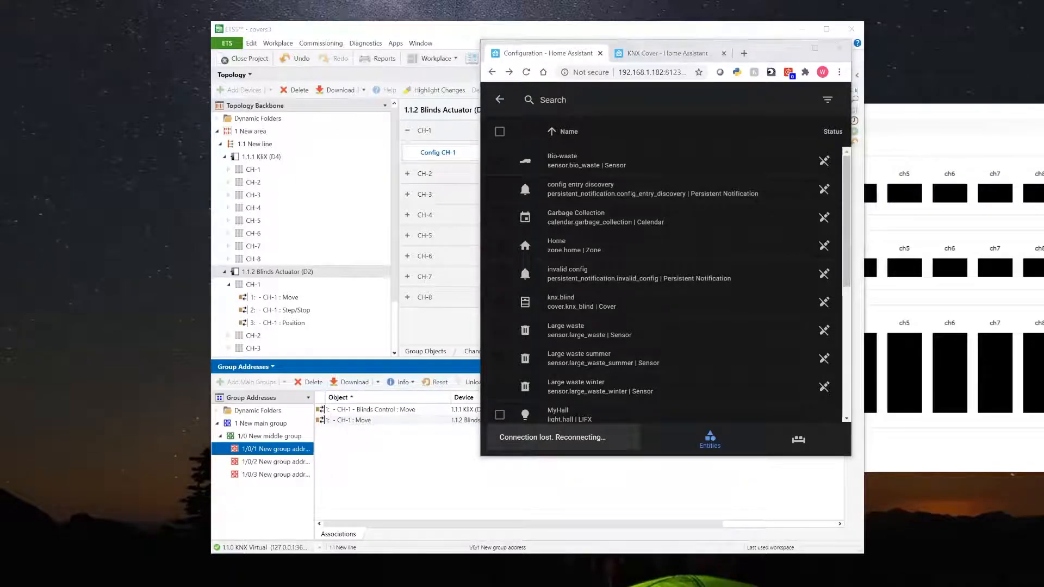
key(alt+Tab)
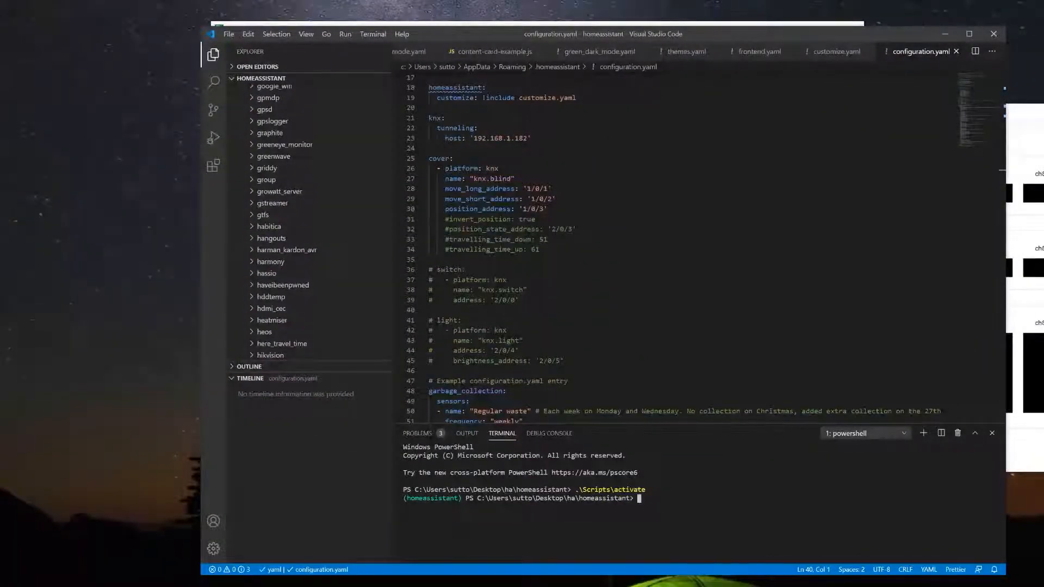
text(hass)
click(947, 36)
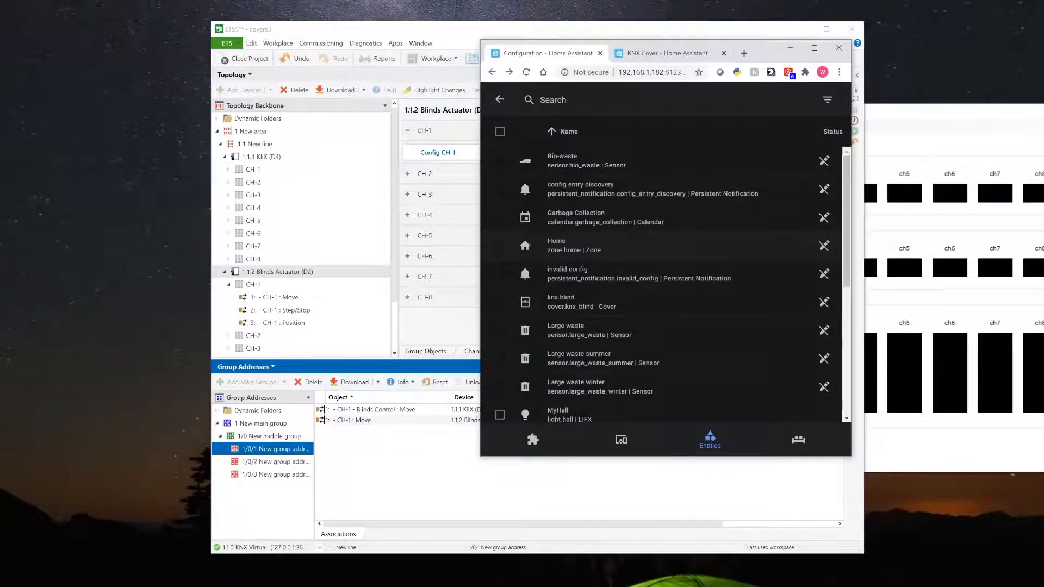
click(499, 101)
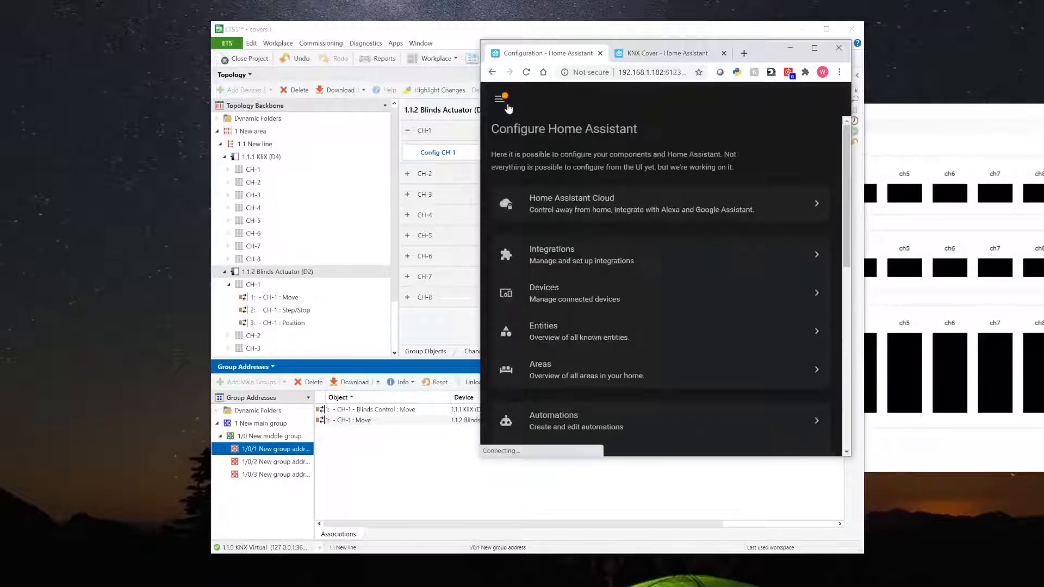
click(499, 100)
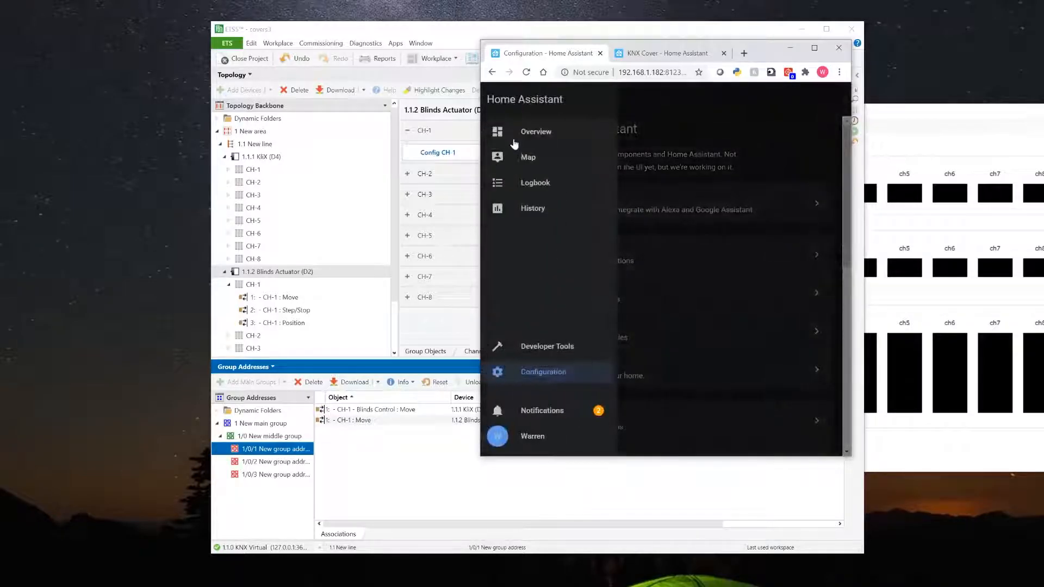
click(514, 136)
click(500, 101)
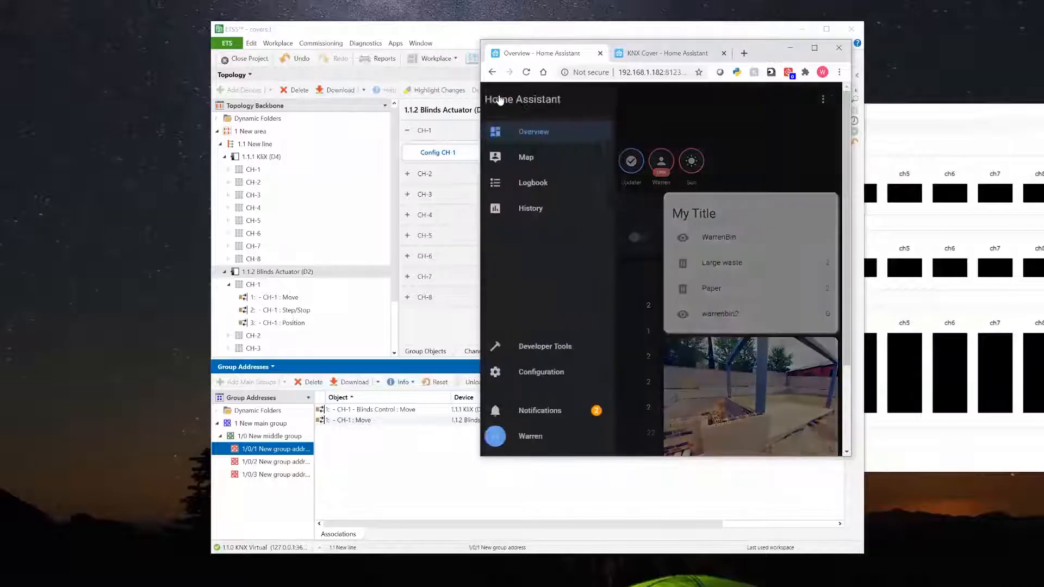
click(527, 376)
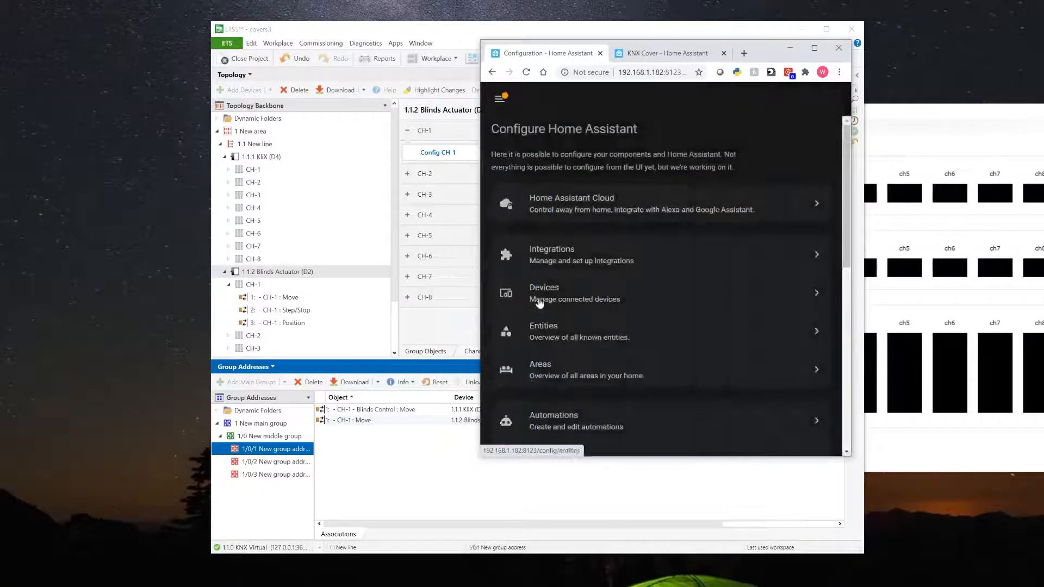
click(546, 338)
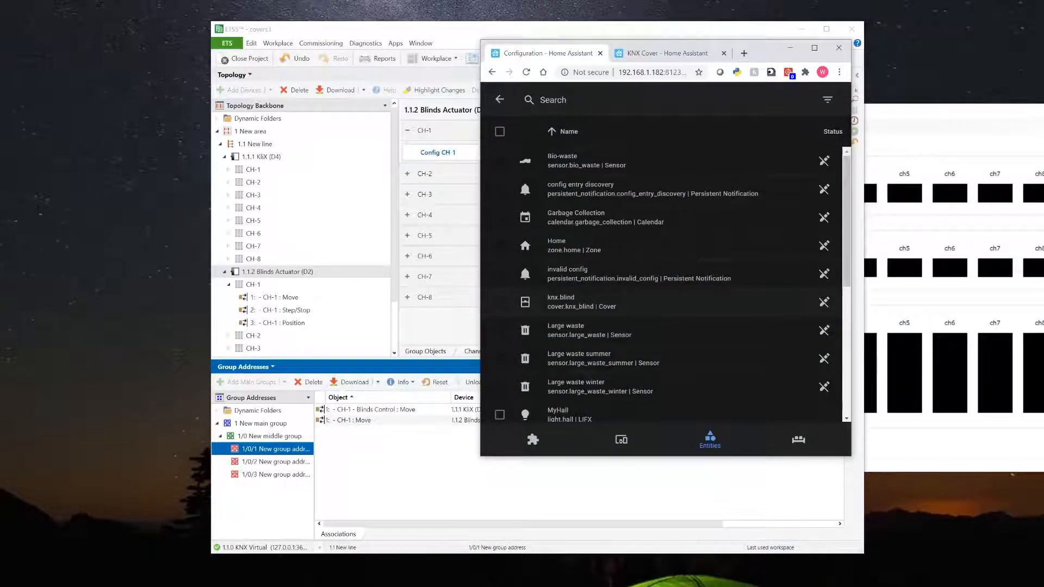
Open the controls of the knx.blind cover entity and place the KNX Virtual and Home Assistant windows beside each other.
click(563, 304)
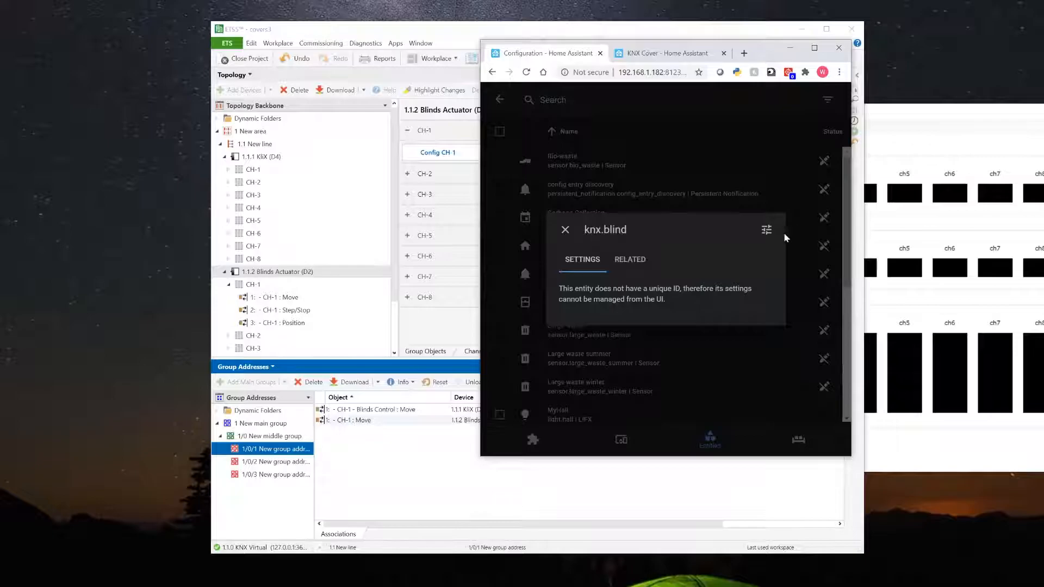
click(768, 230)
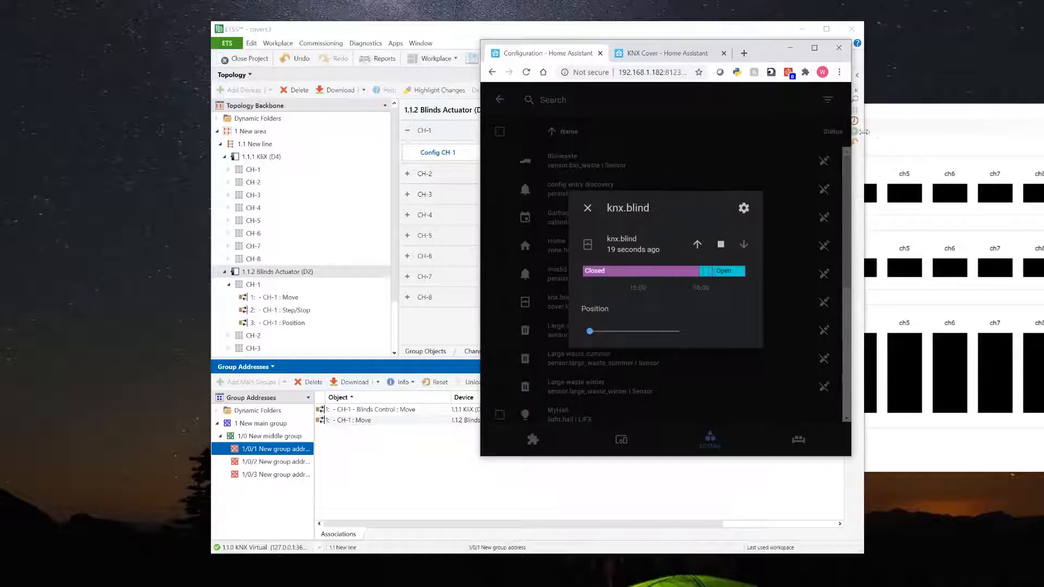
click(912, 115)
drag(907, 113, 527, 90)
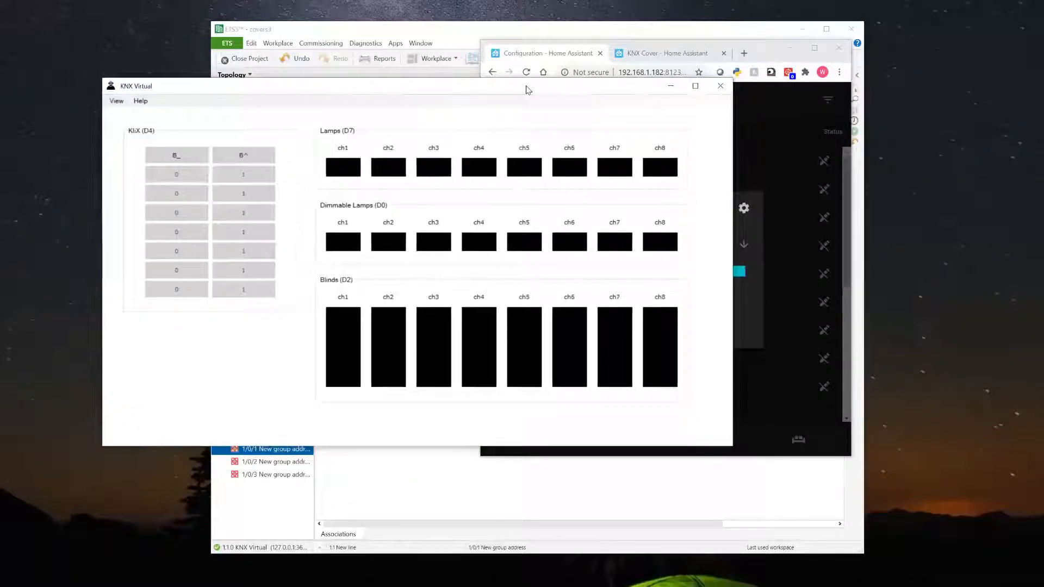
click(767, 49)
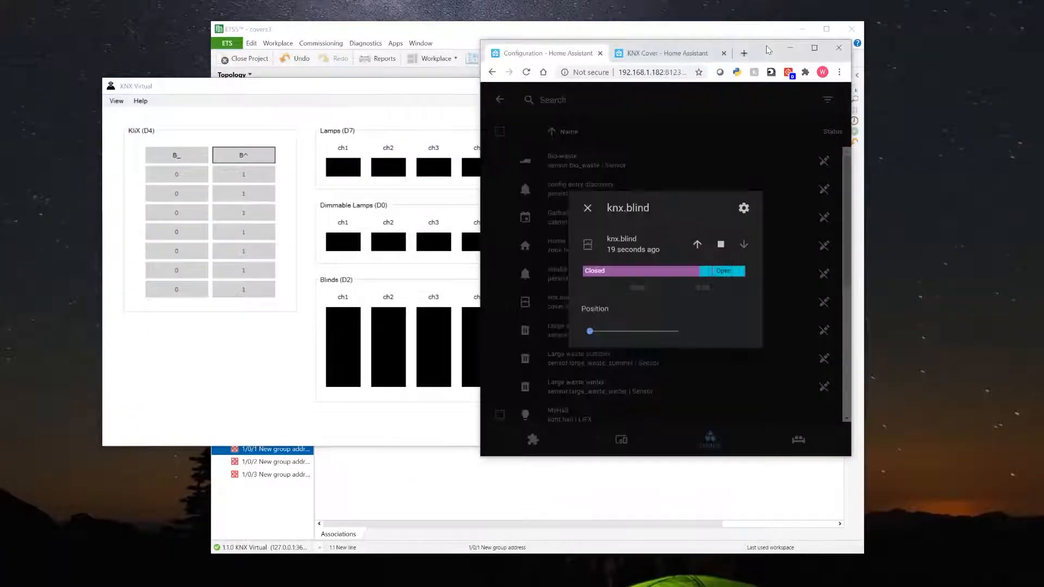
drag(742, 50, 852, 60)
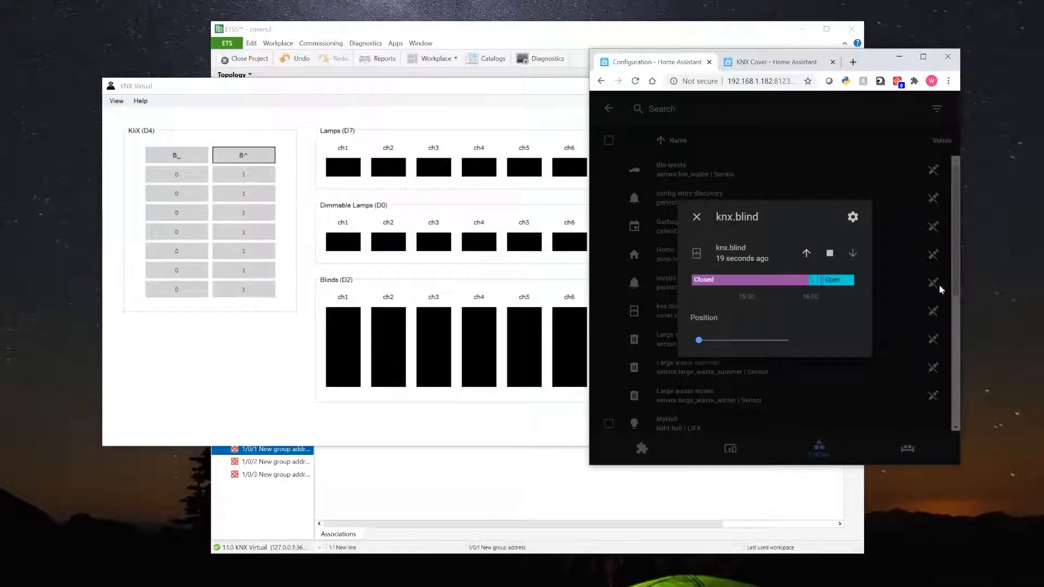
Operate knx.blind from Home Assistant, fully closing the channel 1 blind and raising it fully open again.
click(808, 254)
click(831, 254)
click(853, 255)
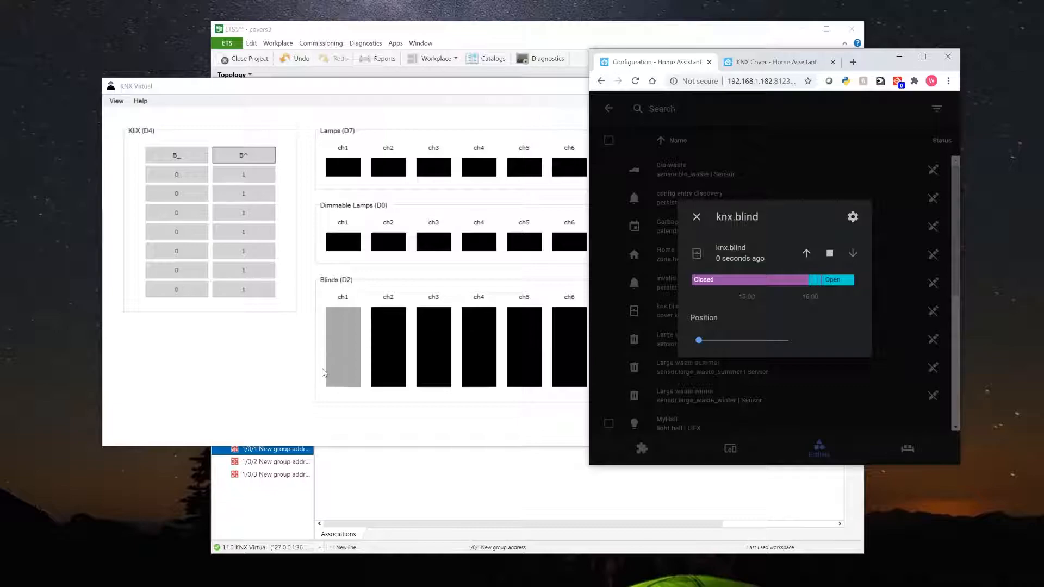
click(807, 255)
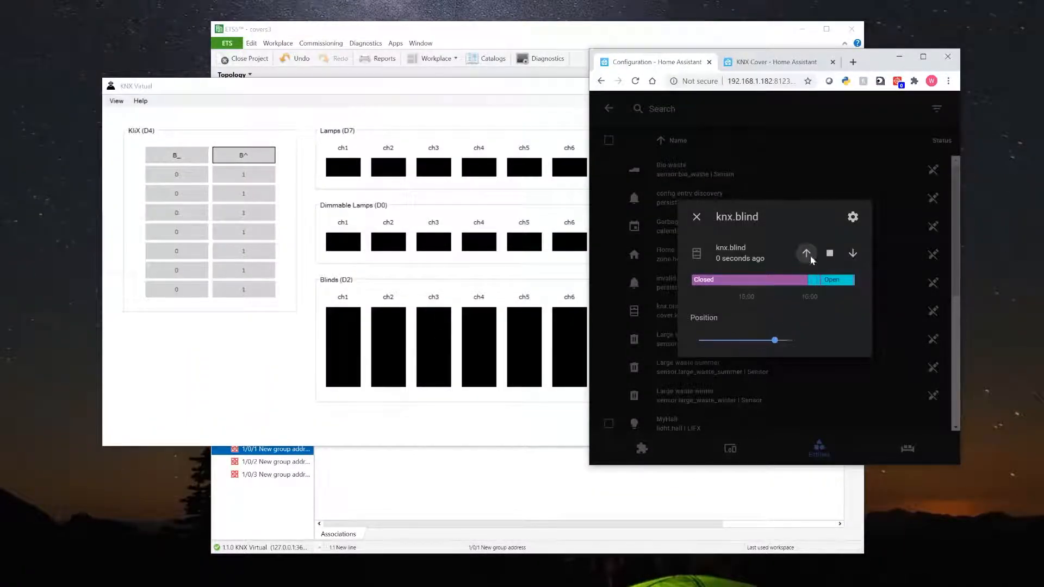
Lower and raise knx.blind in stages from Home Assistant, stopping it at intermediate positions and leaving it partly lowered.
click(854, 254)
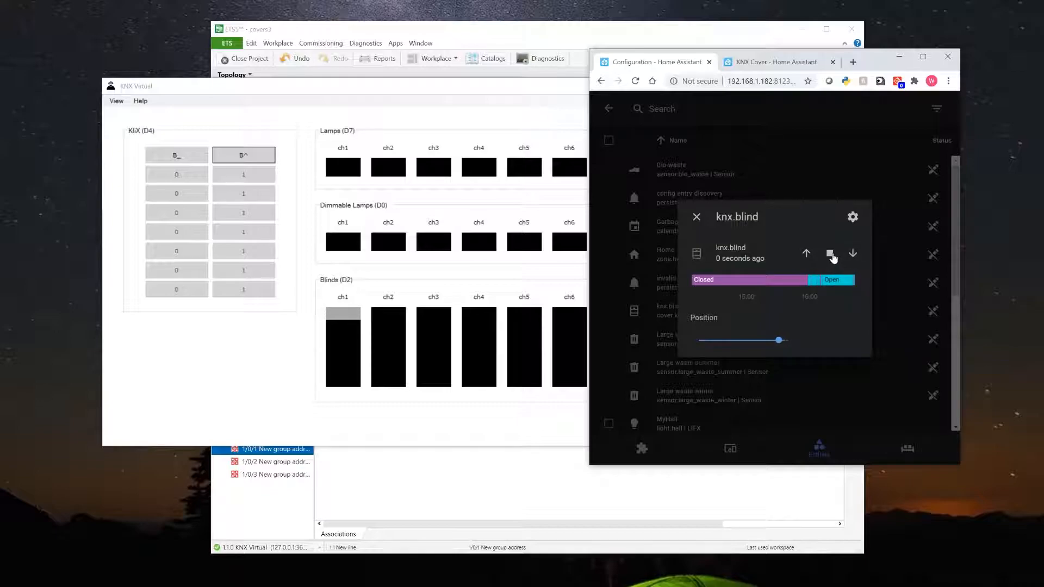
click(832, 256)
click(854, 255)
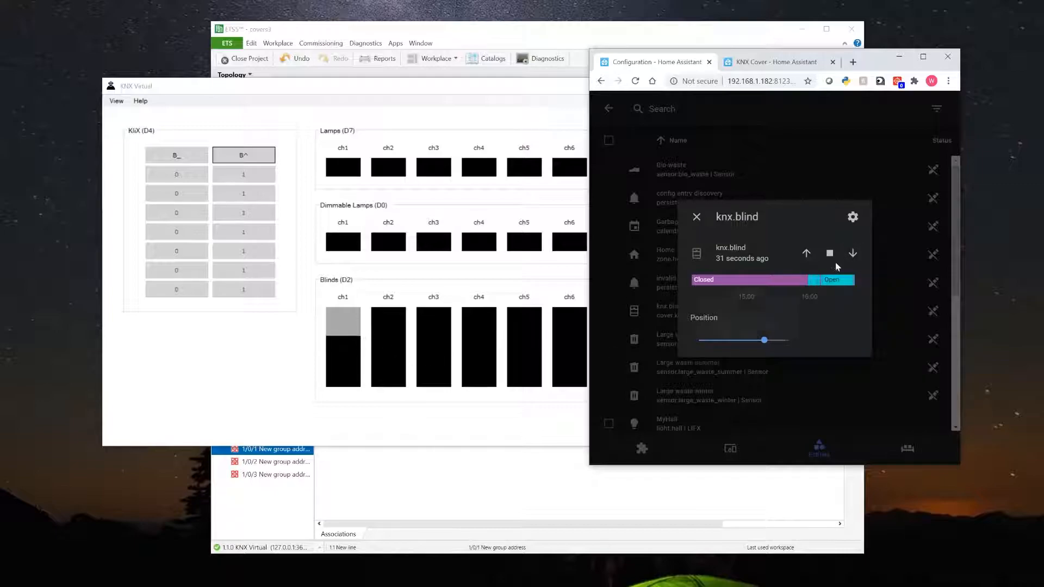
click(832, 257)
click(808, 256)
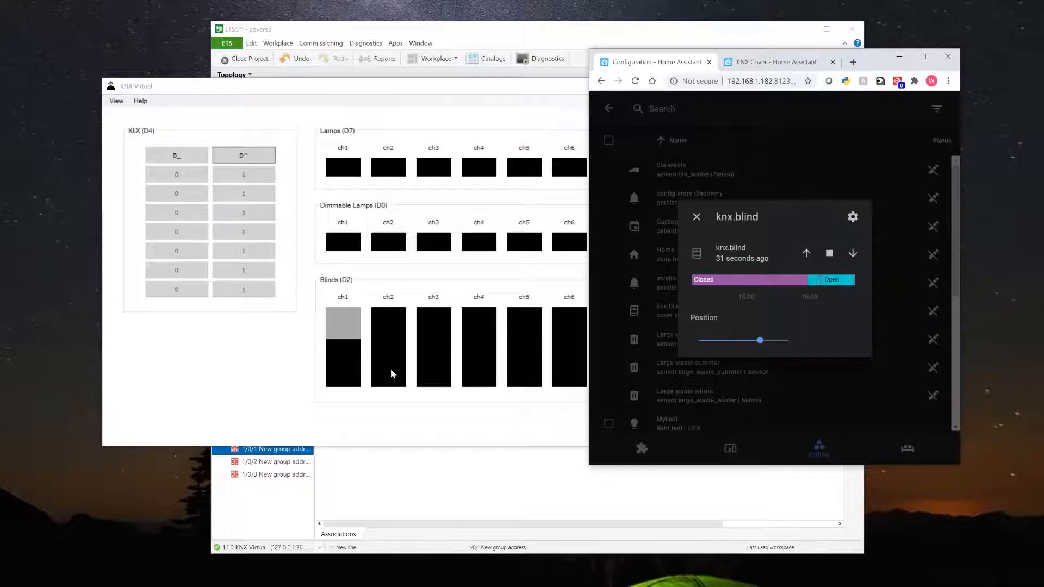
click(831, 255)
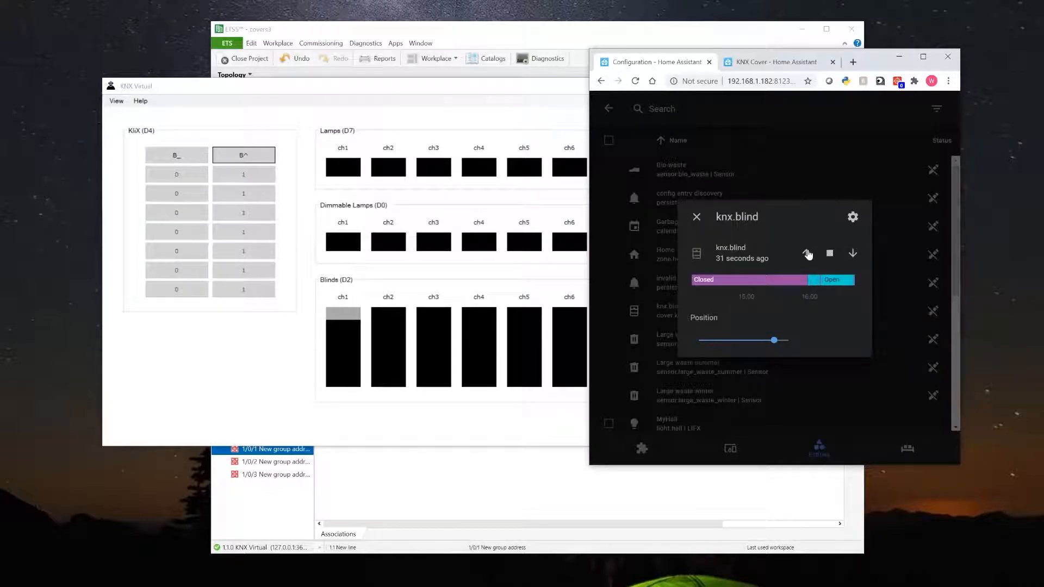
click(852, 254)
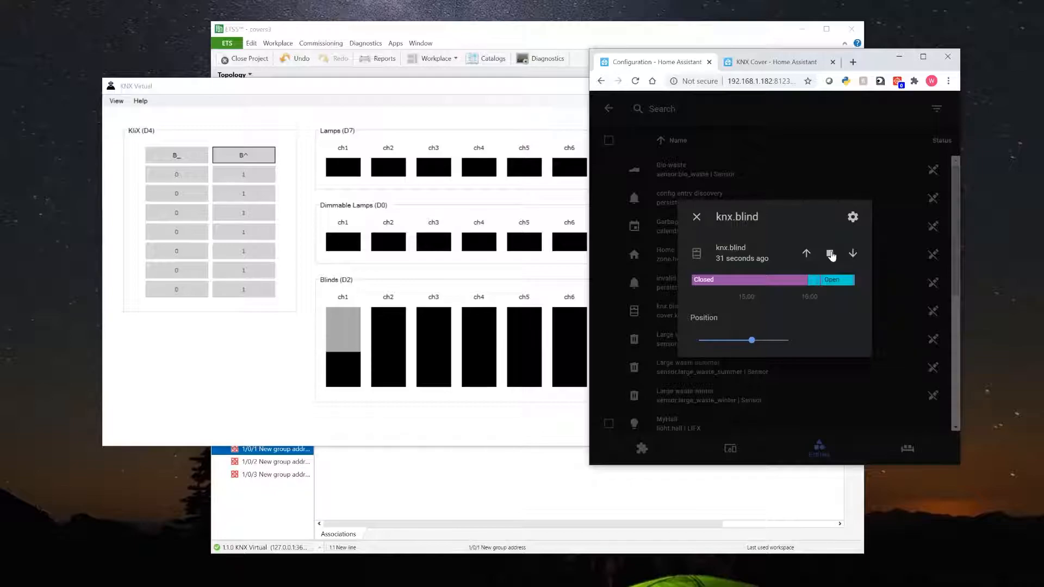
click(832, 257)
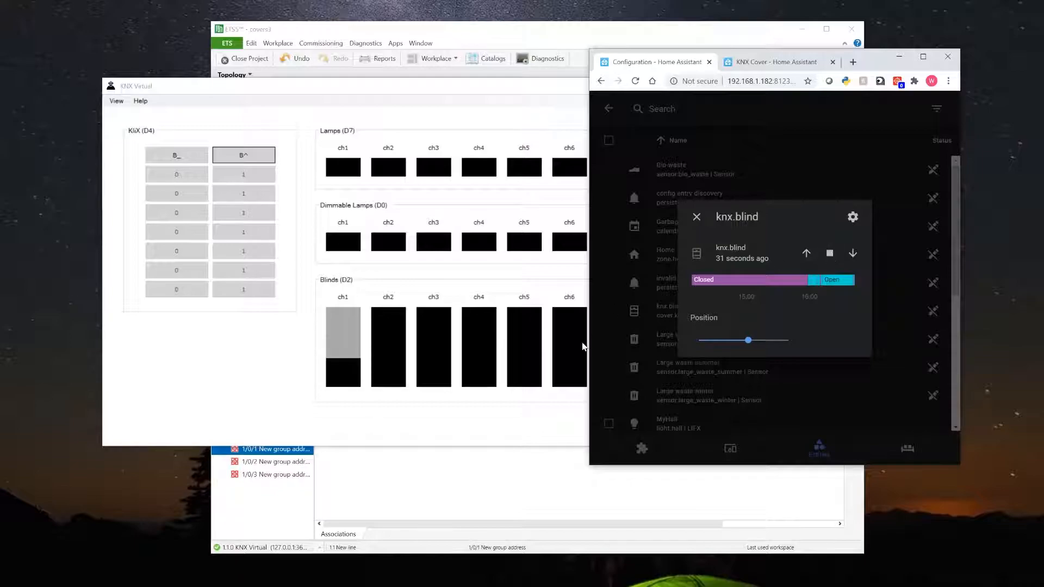